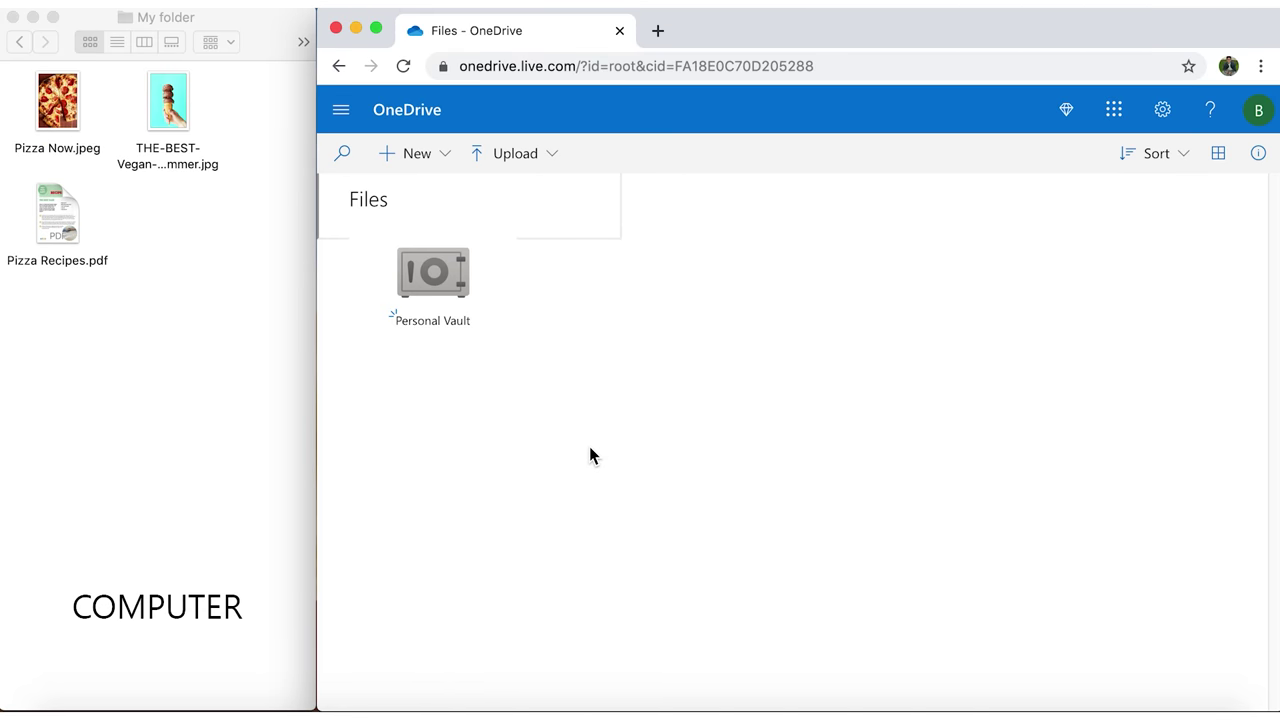
# Drag Pizza Now.jpeg, then the ice-cream photo and Pizza Recipes.pdf, from Finder into OneDrive
pyautogui.moveTo(47, 120); pyautogui.dragTo(566, 424)
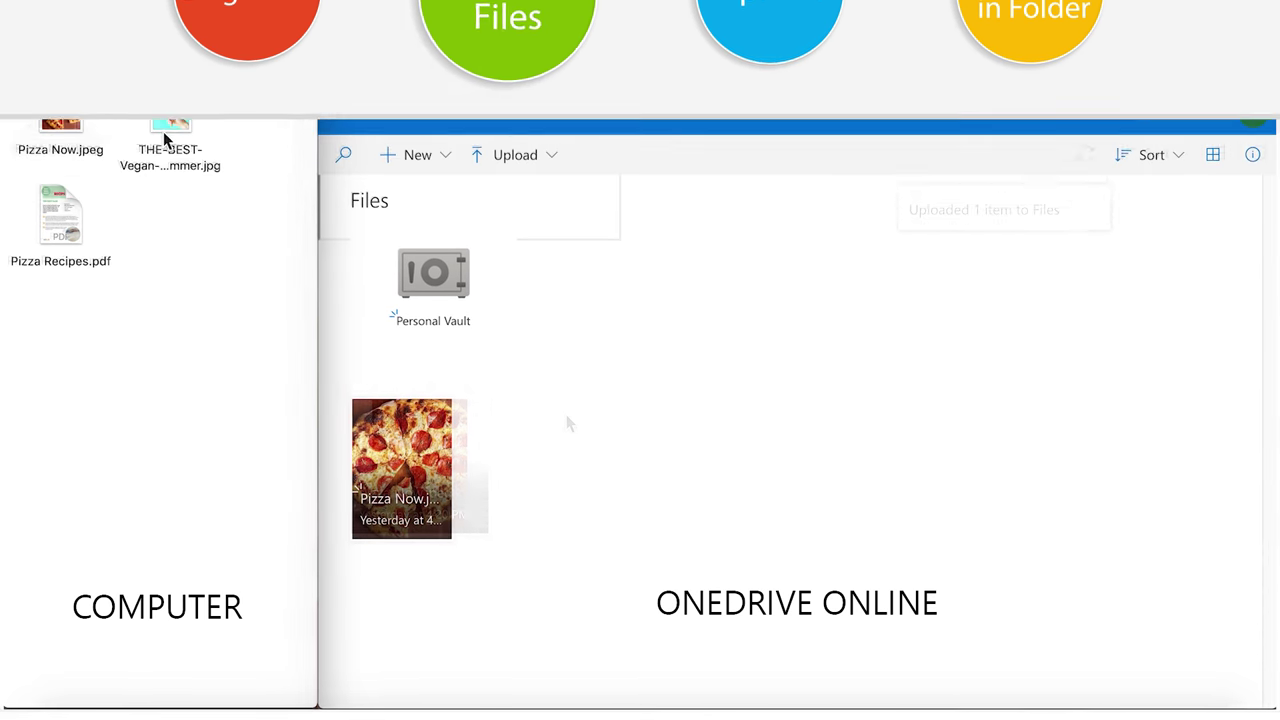
pyautogui.click(167, 132)
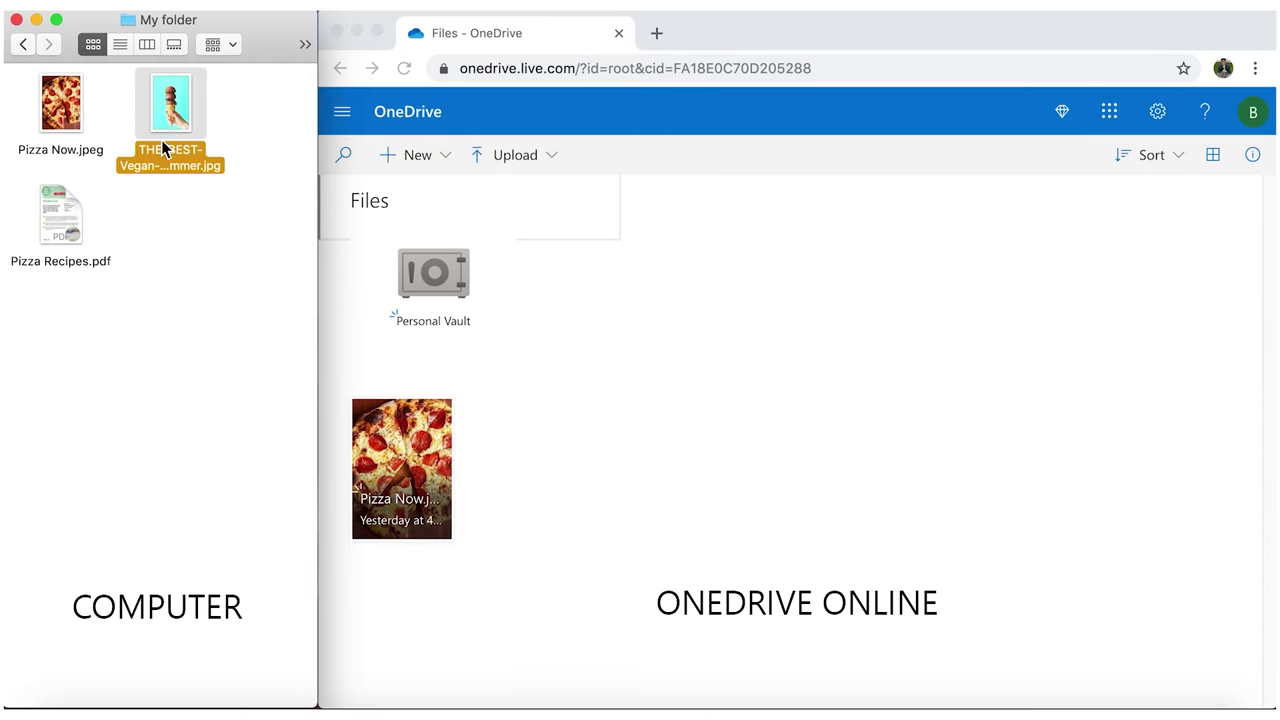
pyautogui.moveTo(63, 237); pyautogui.dragTo(698, 498)
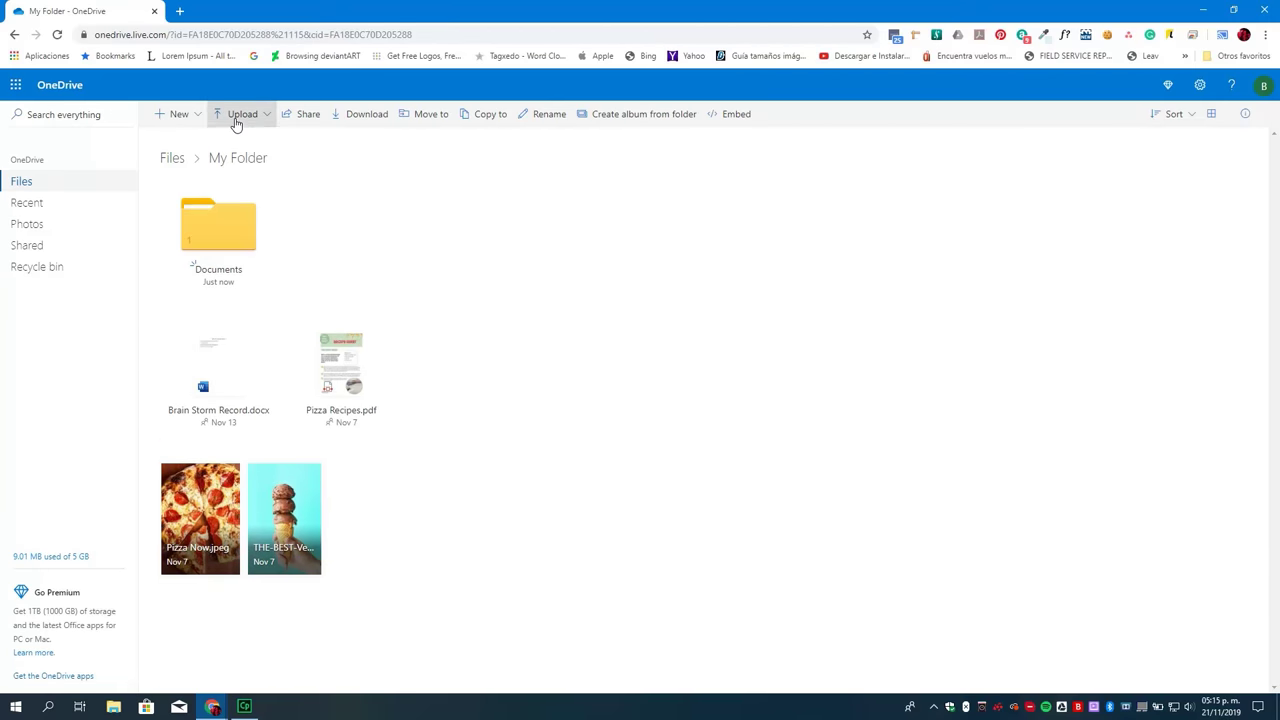
# Upload the file Bakeries.csv into My Folder
pyautogui.click(228, 142)
pyautogui.click(693, 276)
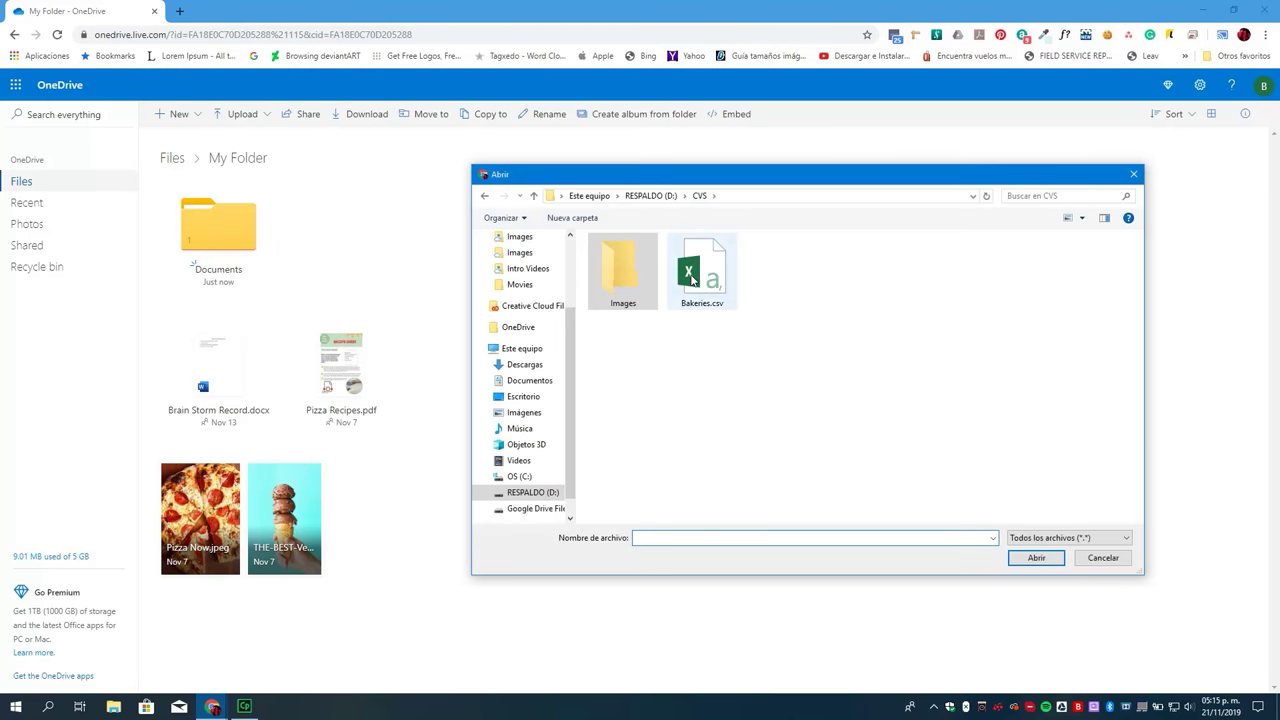
pyautogui.click(1021, 560)
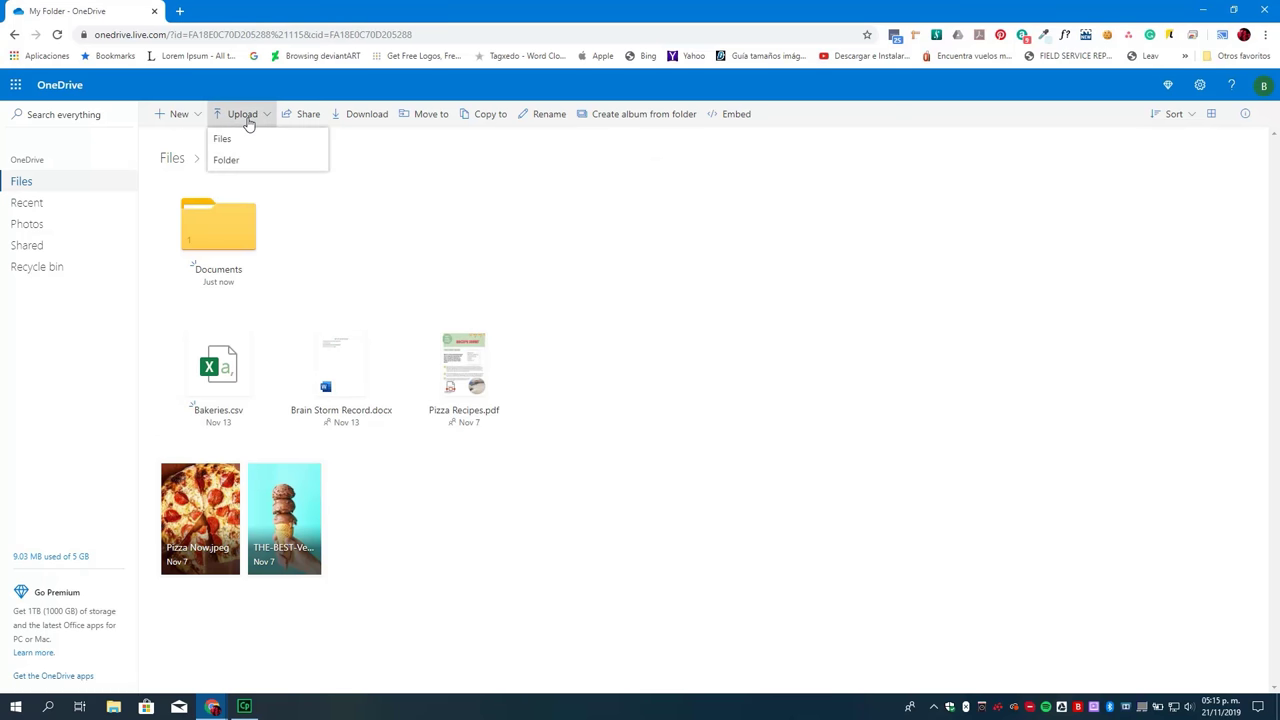
# Upload the whole Images folder into My Folder
pyautogui.click(238, 163)
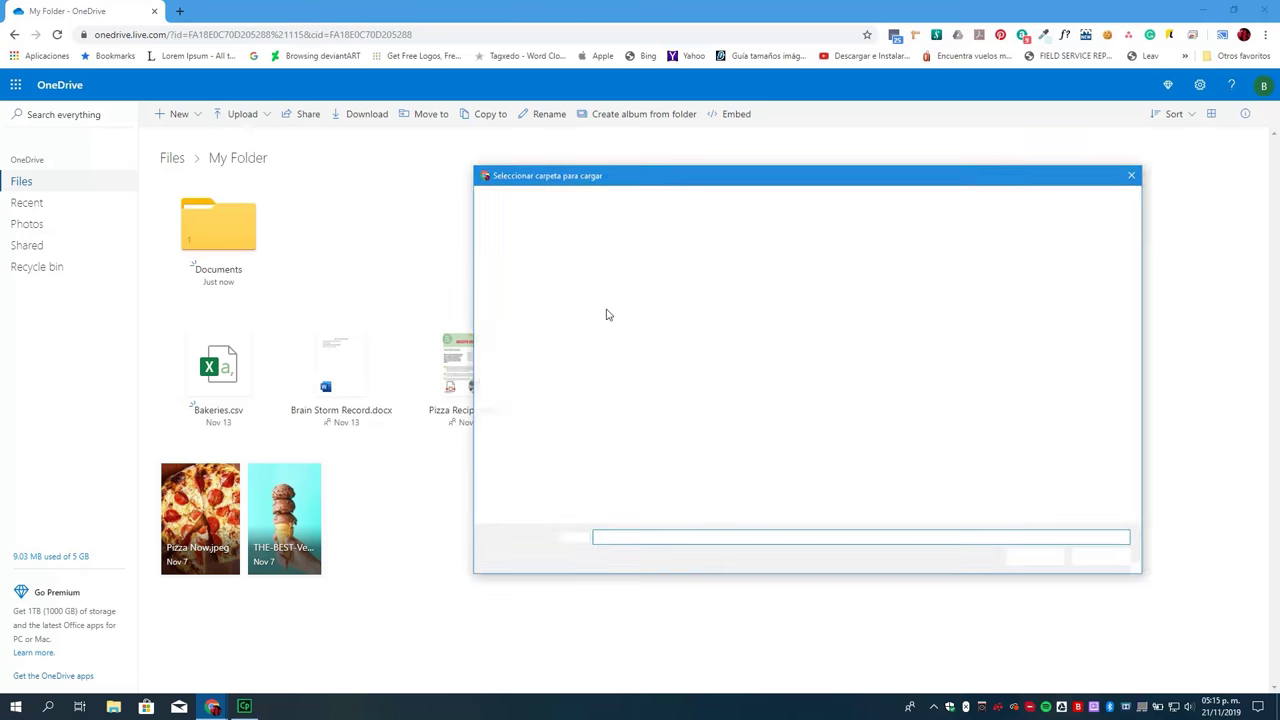
pyautogui.click(616, 287)
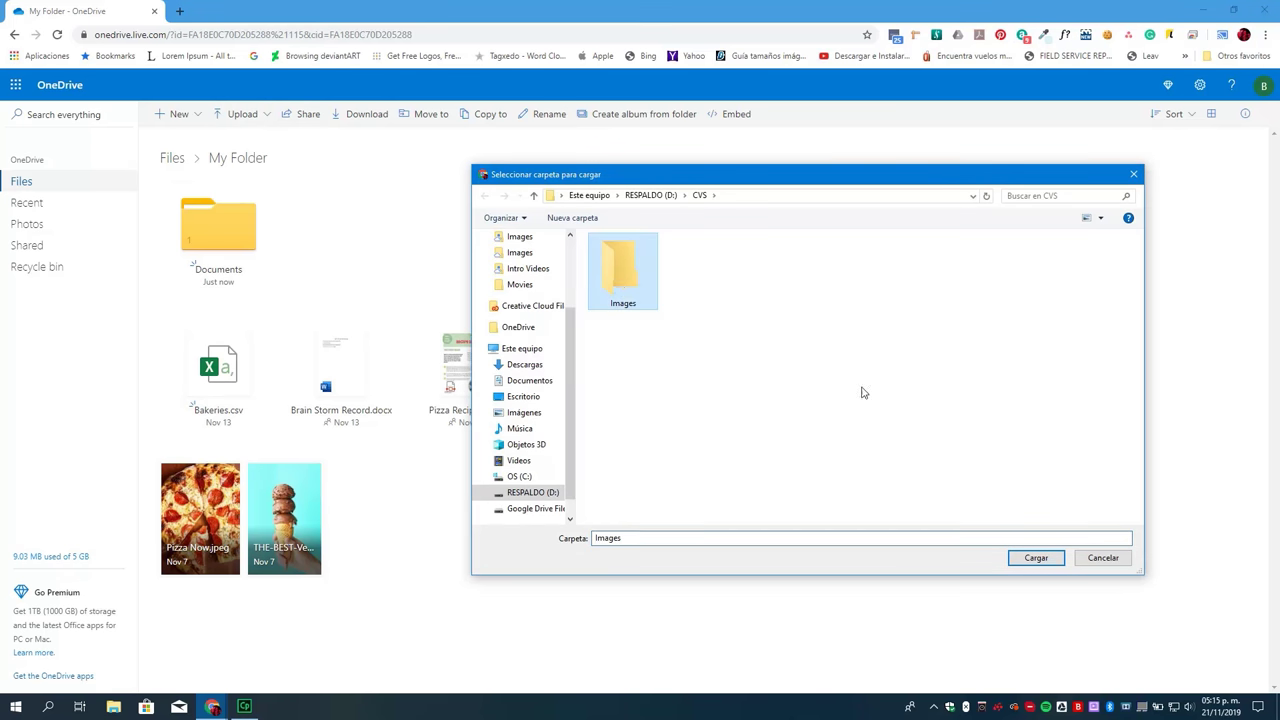
pyautogui.click(1036, 557)
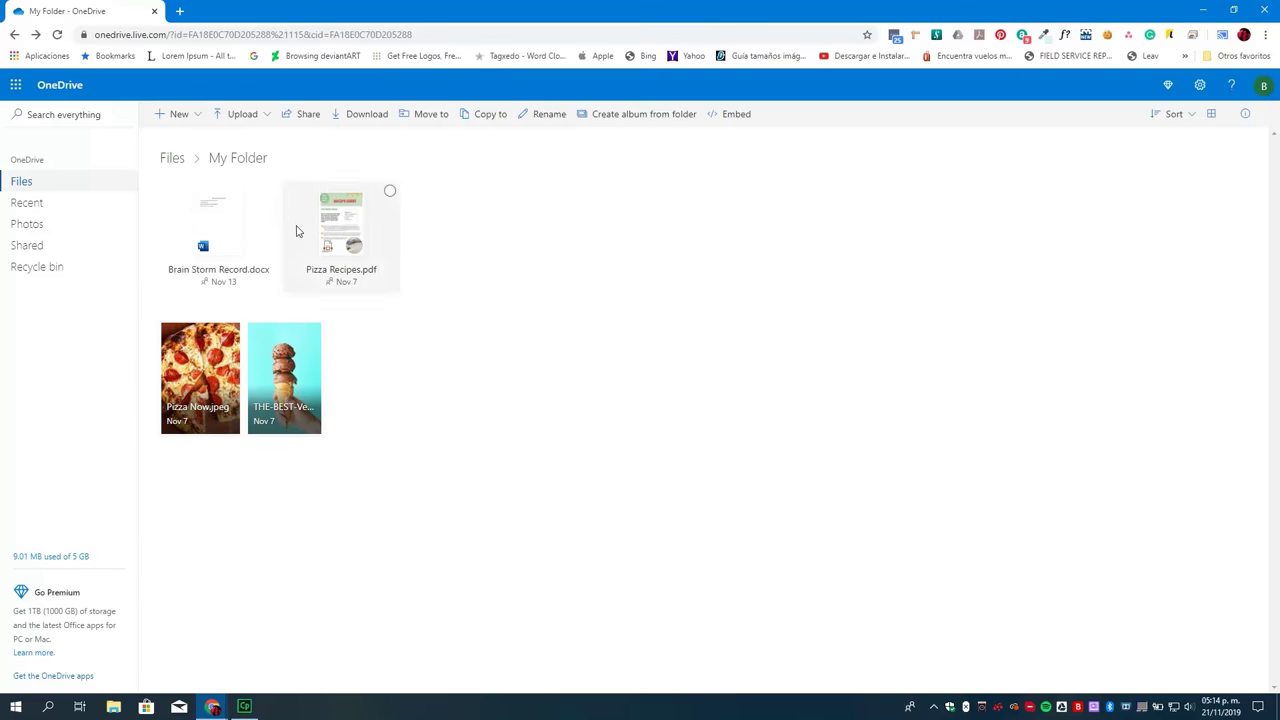
# Create a new folder named Documents next to the existing files
pyautogui.click(179, 114)
pyautogui.click(192, 143)
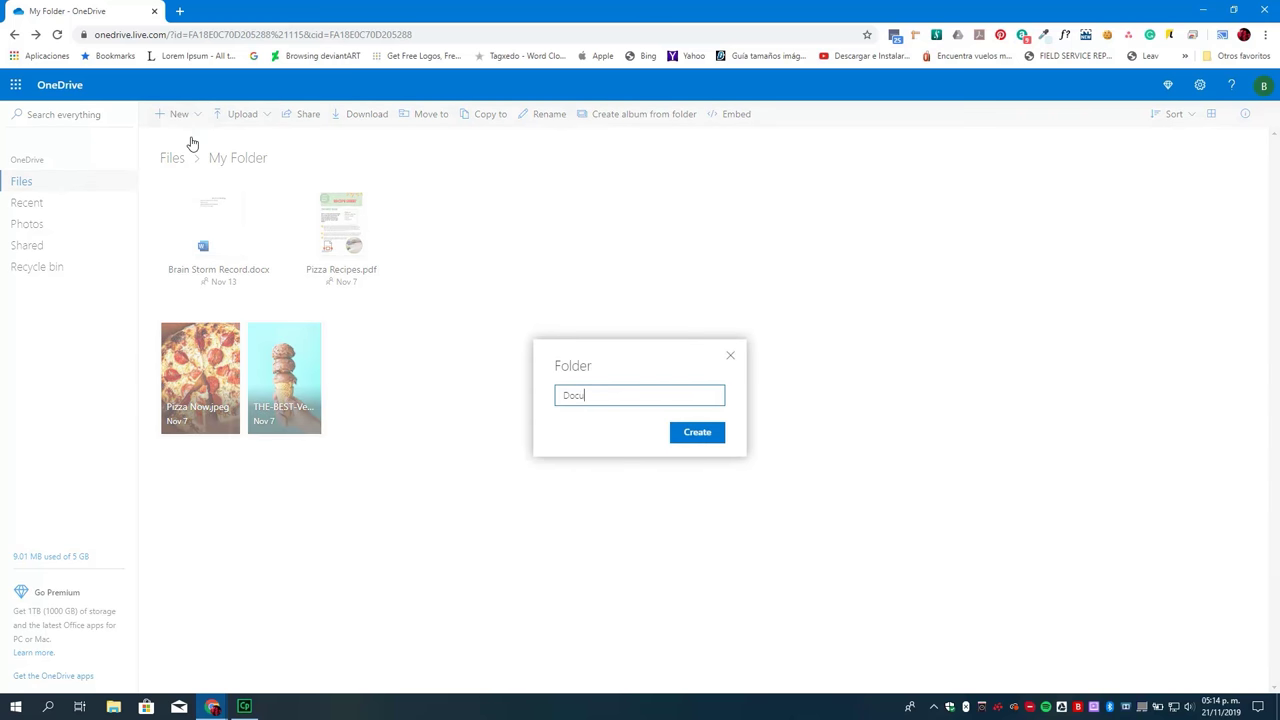
pyautogui.click(688, 435)
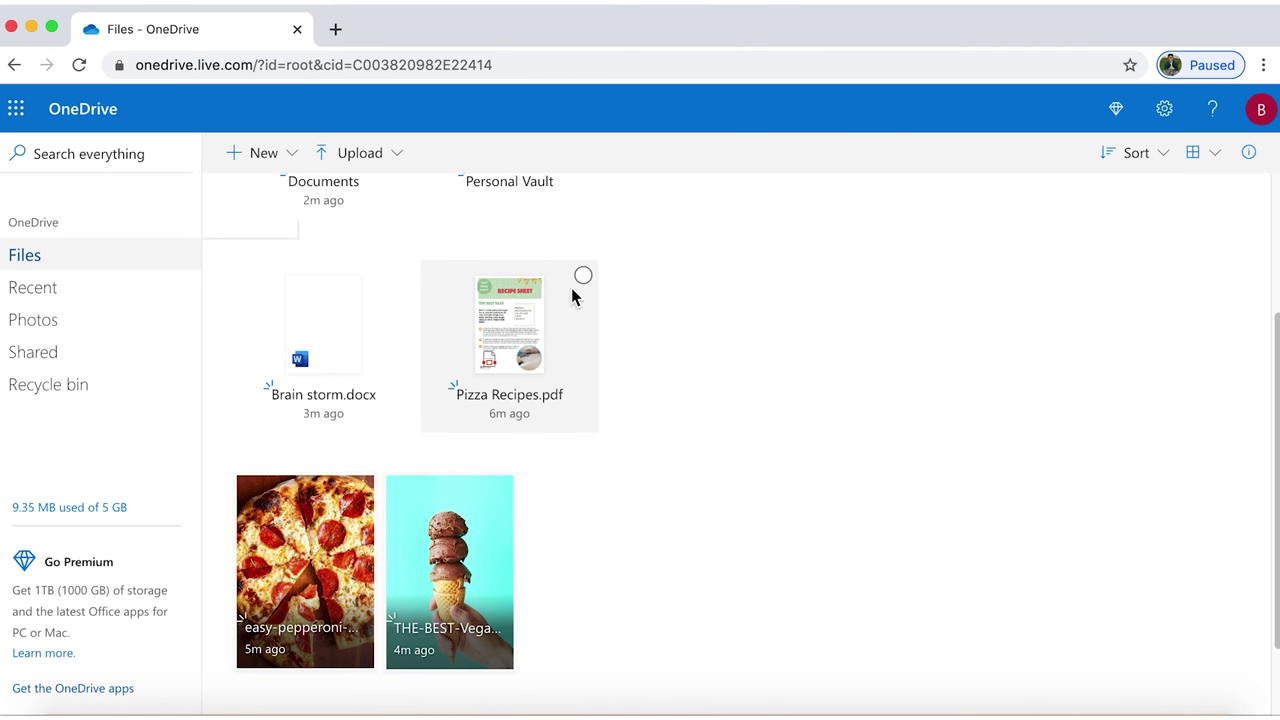
# Email a link to Pizza Recipes.pdf to a suggested contact with the message 'Hey There!'
pyautogui.click(588, 278)
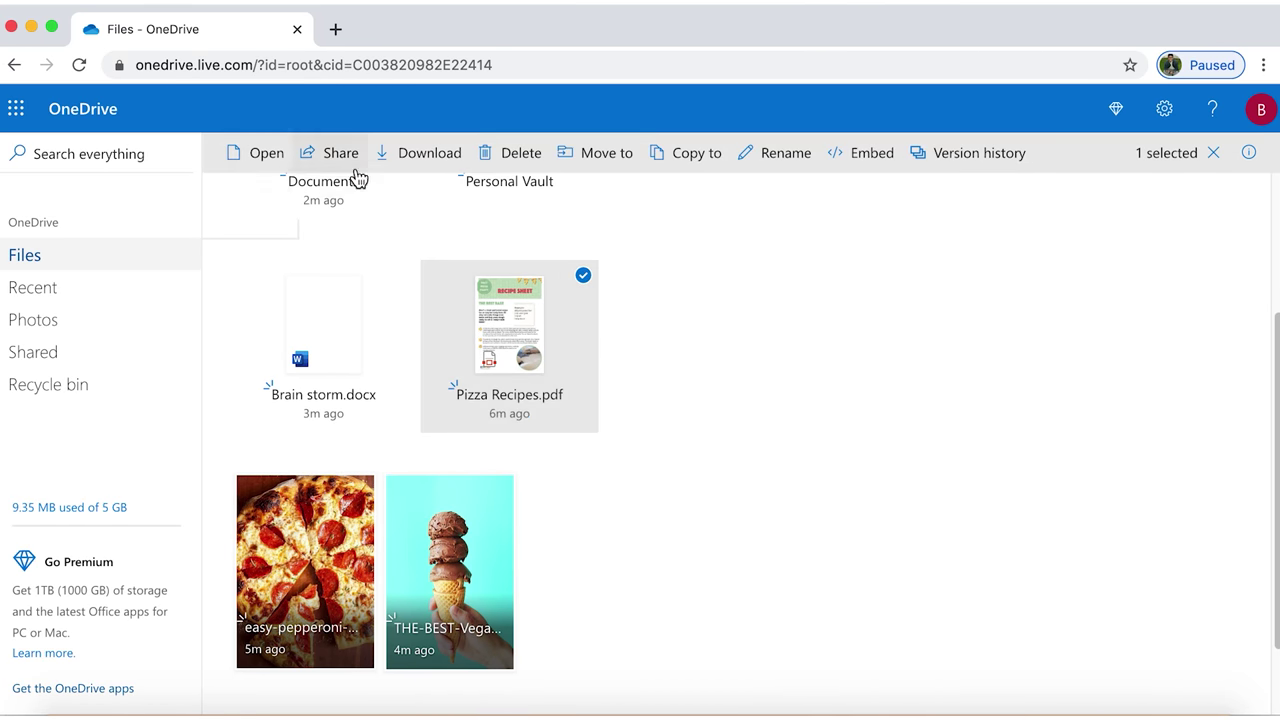
pyautogui.click(340, 154)
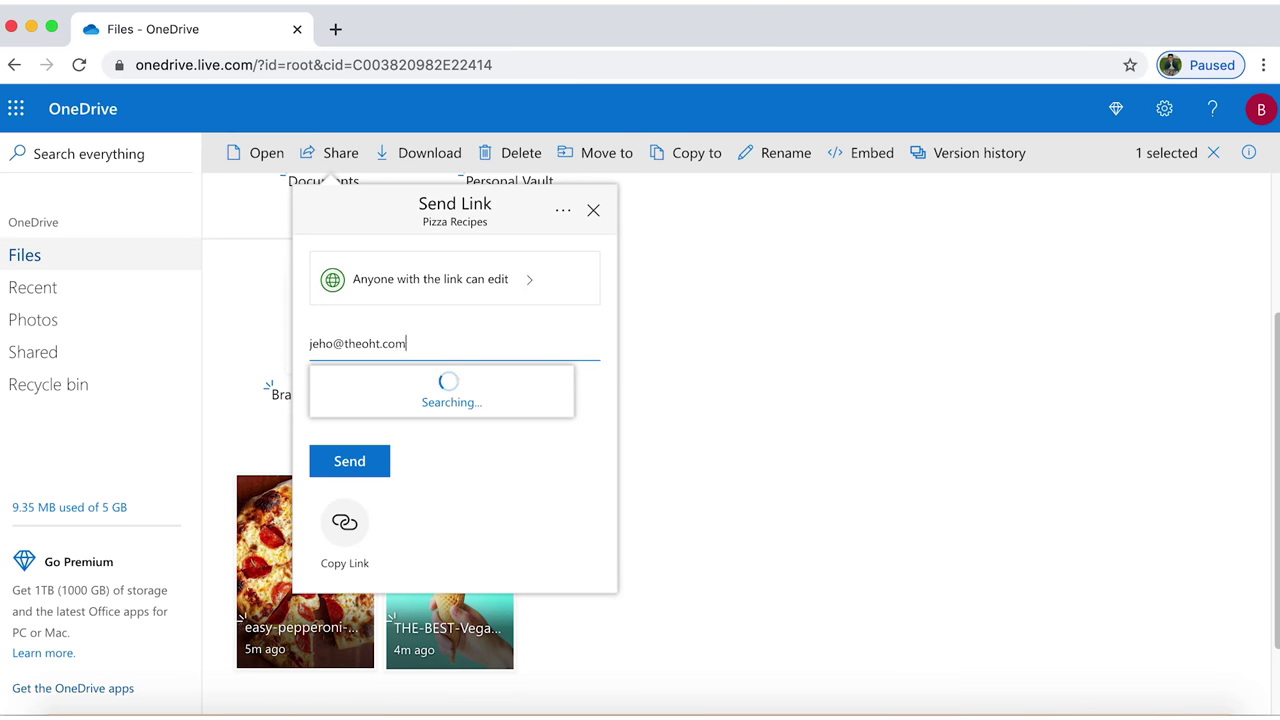
pyautogui.click(488, 396)
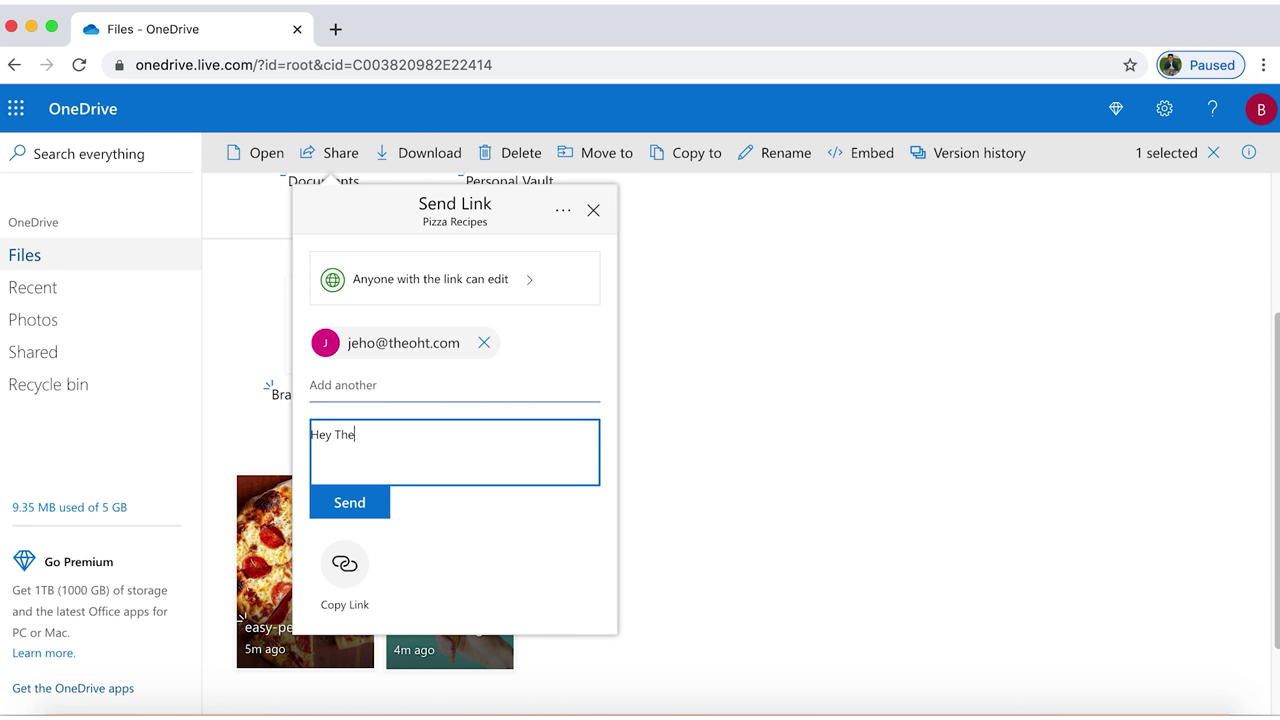
pyautogui.click(345, 503)
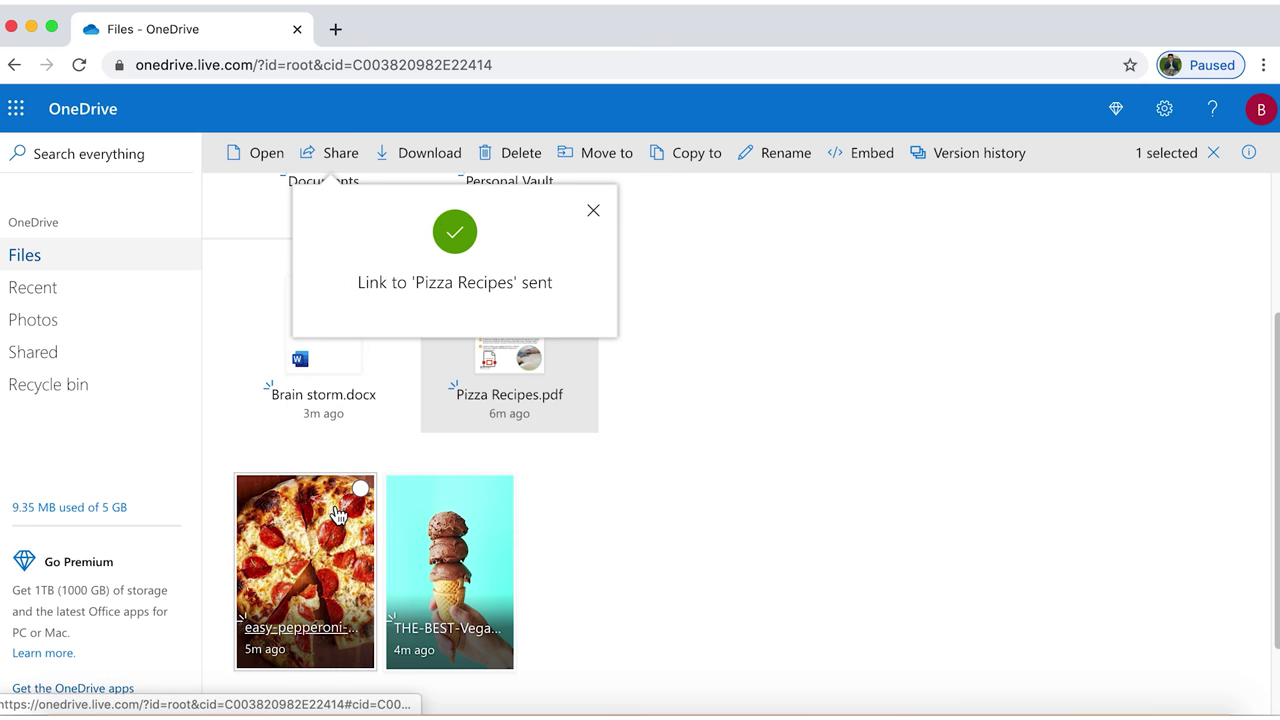
pyautogui.click(596, 214)
# Copy a shareable link to Pizza Recipes.pdf and paste it into a Skype chat message
pyautogui.click(584, 276)
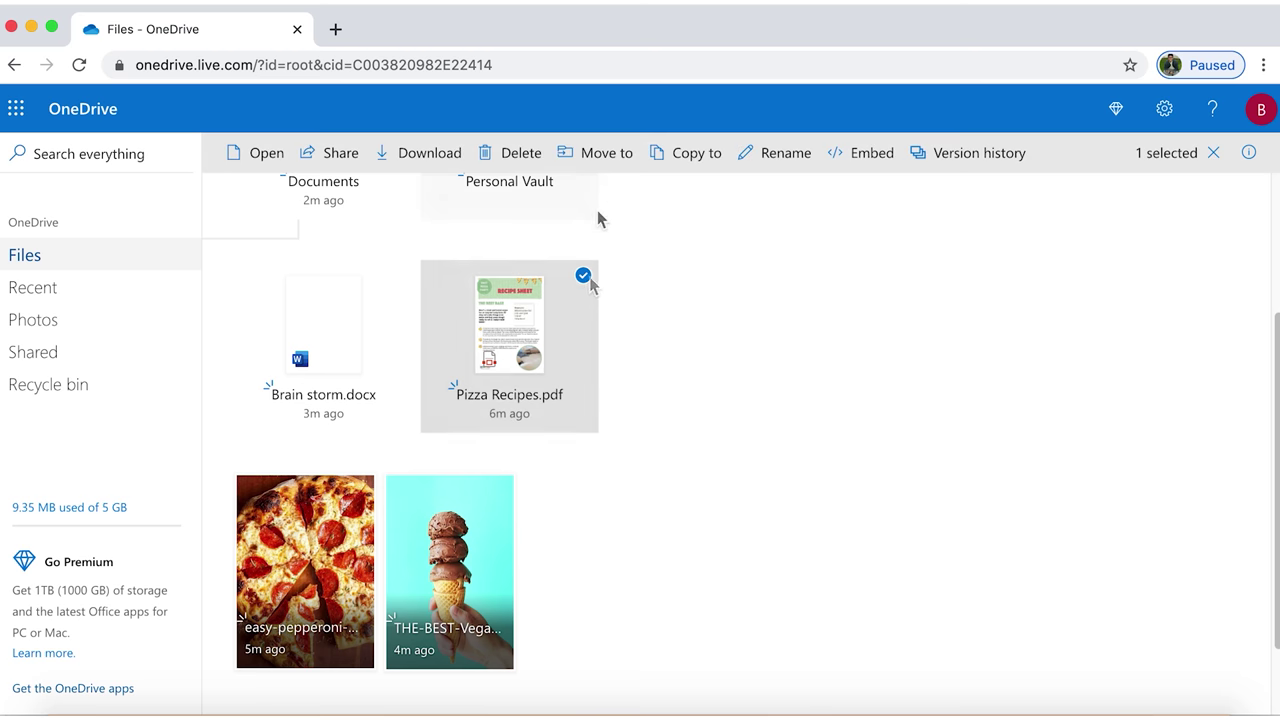
pyautogui.click(322, 163)
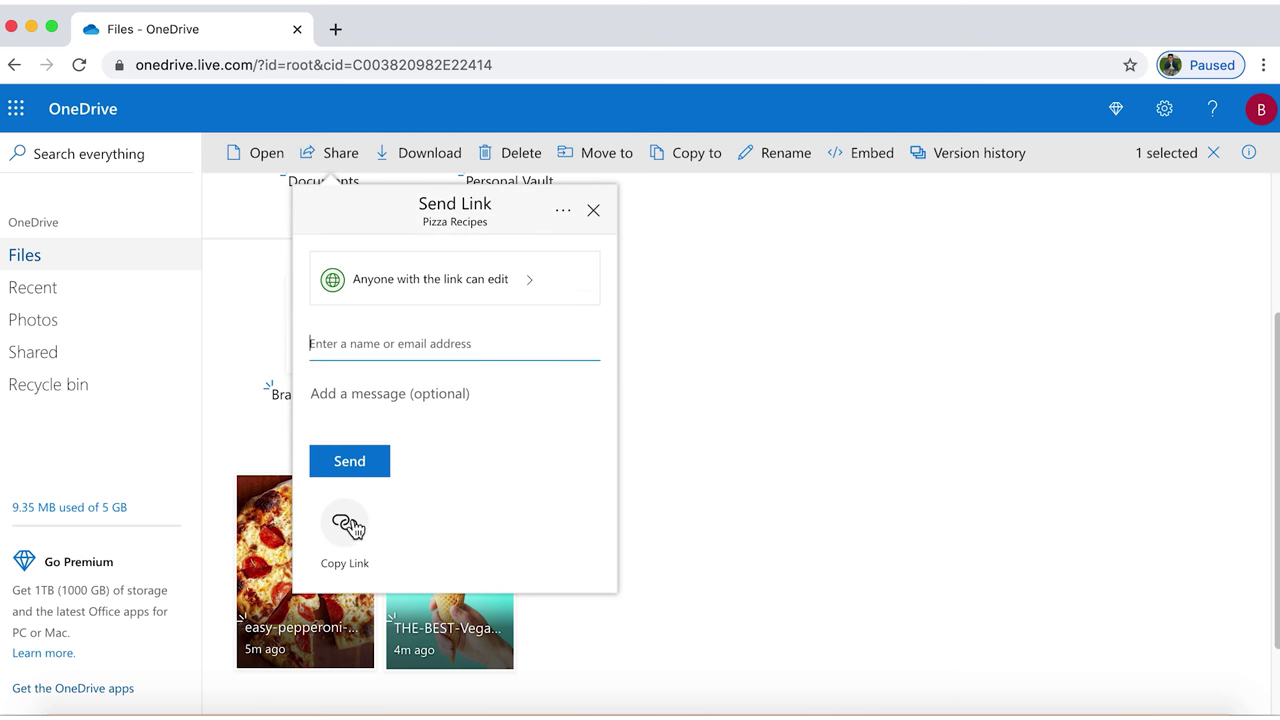
pyautogui.click(348, 524)
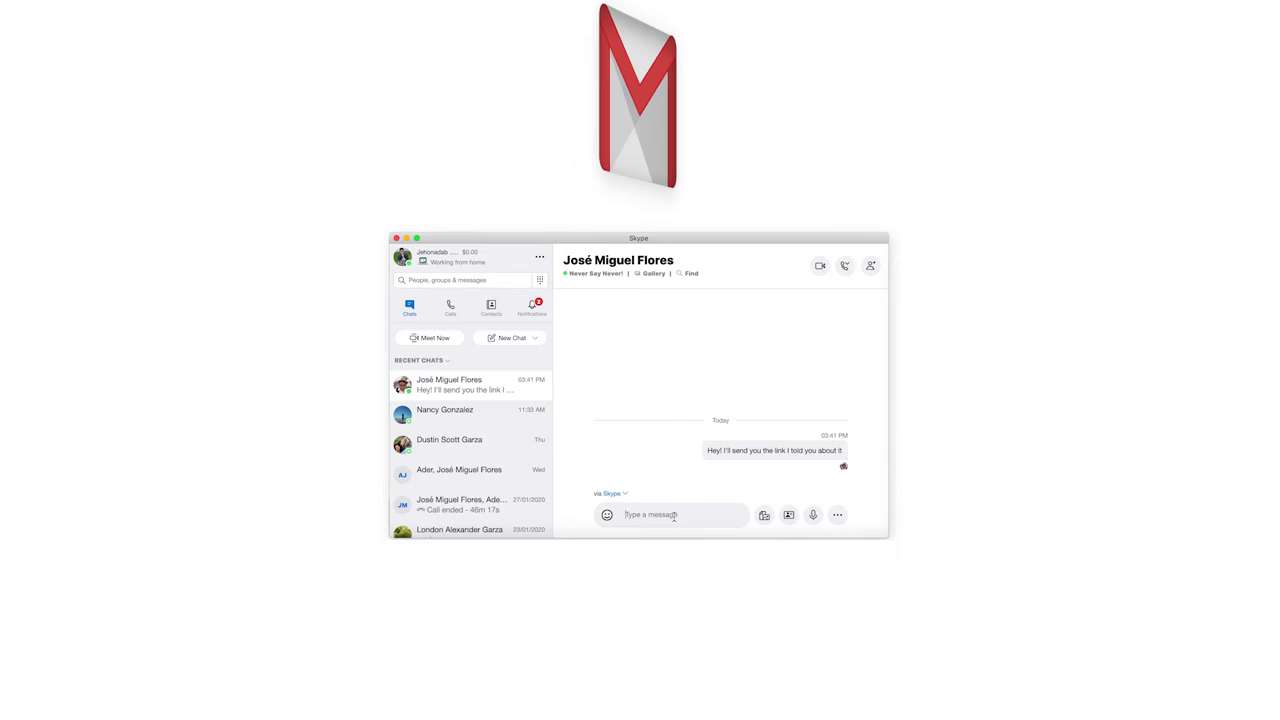
pyautogui.hotkey('ctrl', 'v')
pyautogui.press('Return')
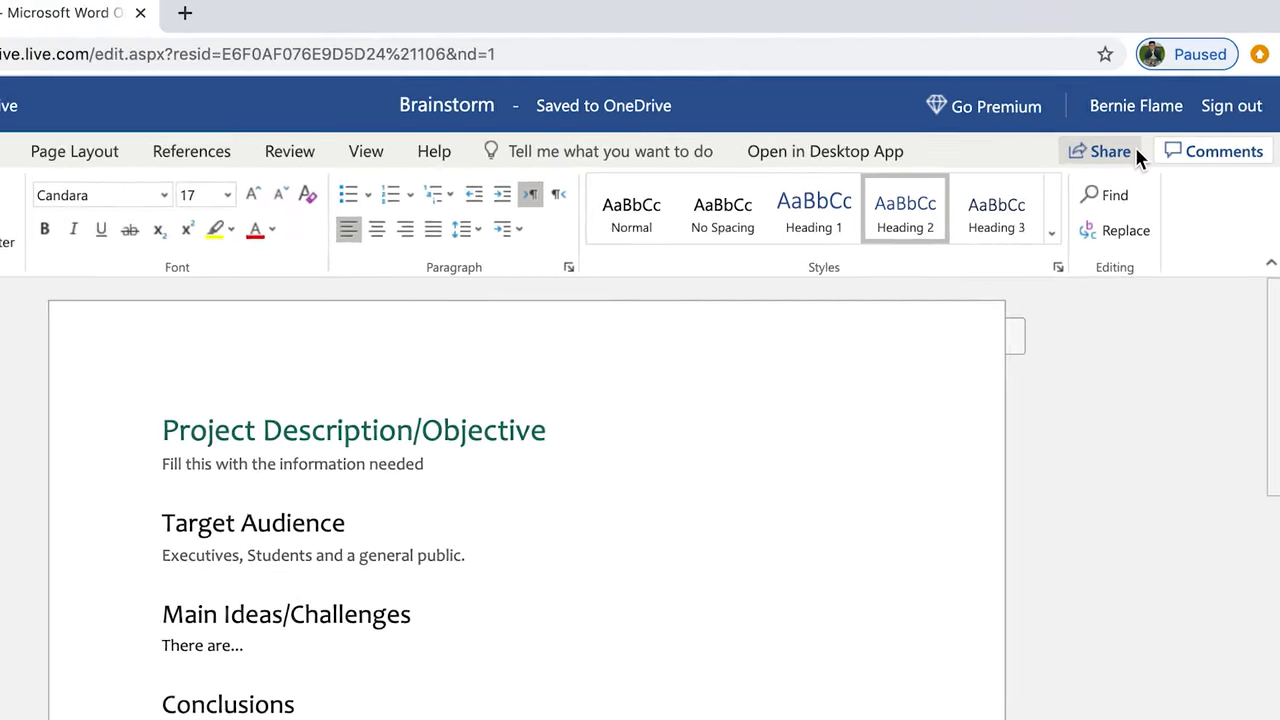
# Send the Brainstorm edit link to the suggested colleague, then open the share email in Gmail
pyautogui.click(1090, 148)
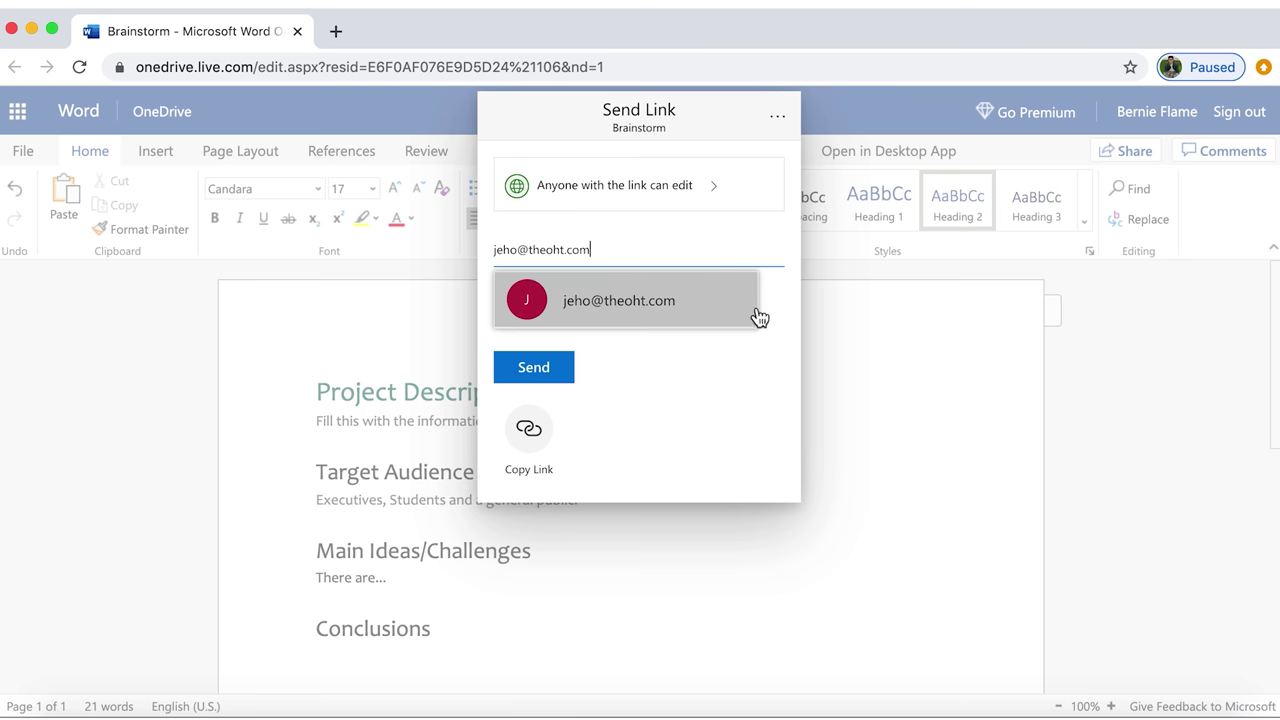
pyautogui.click(746, 310)
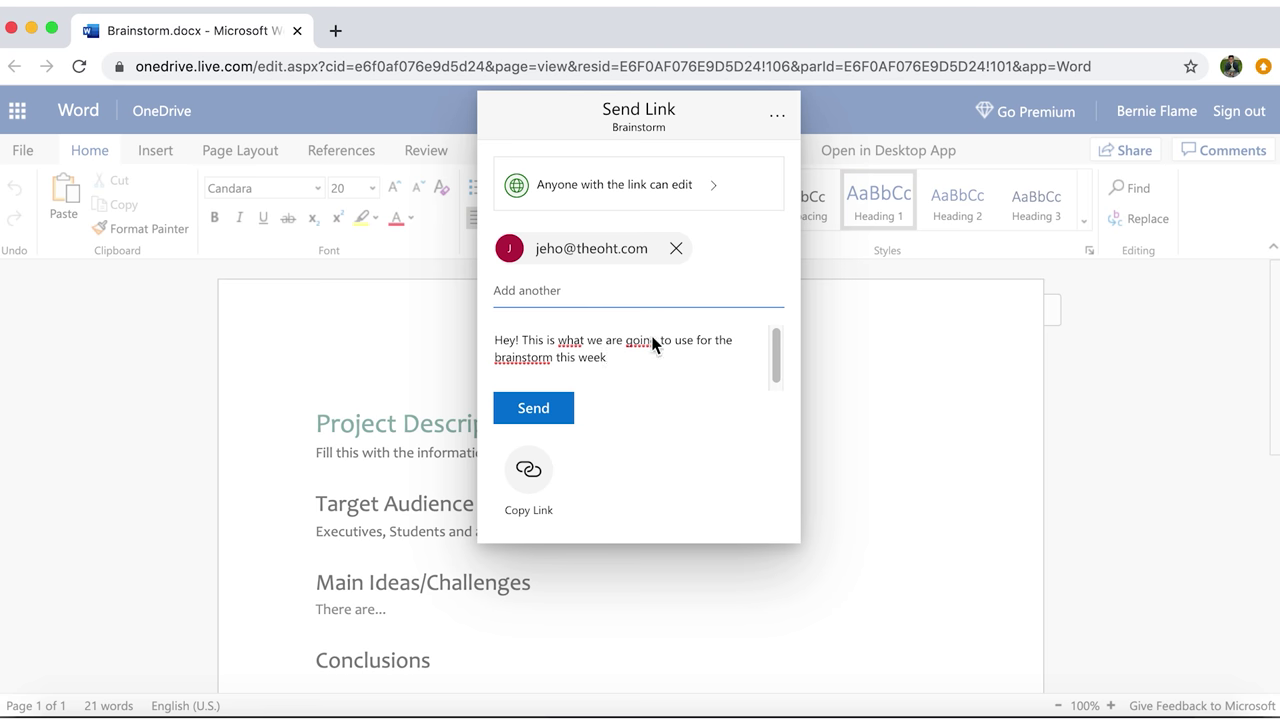
pyautogui.click(542, 406)
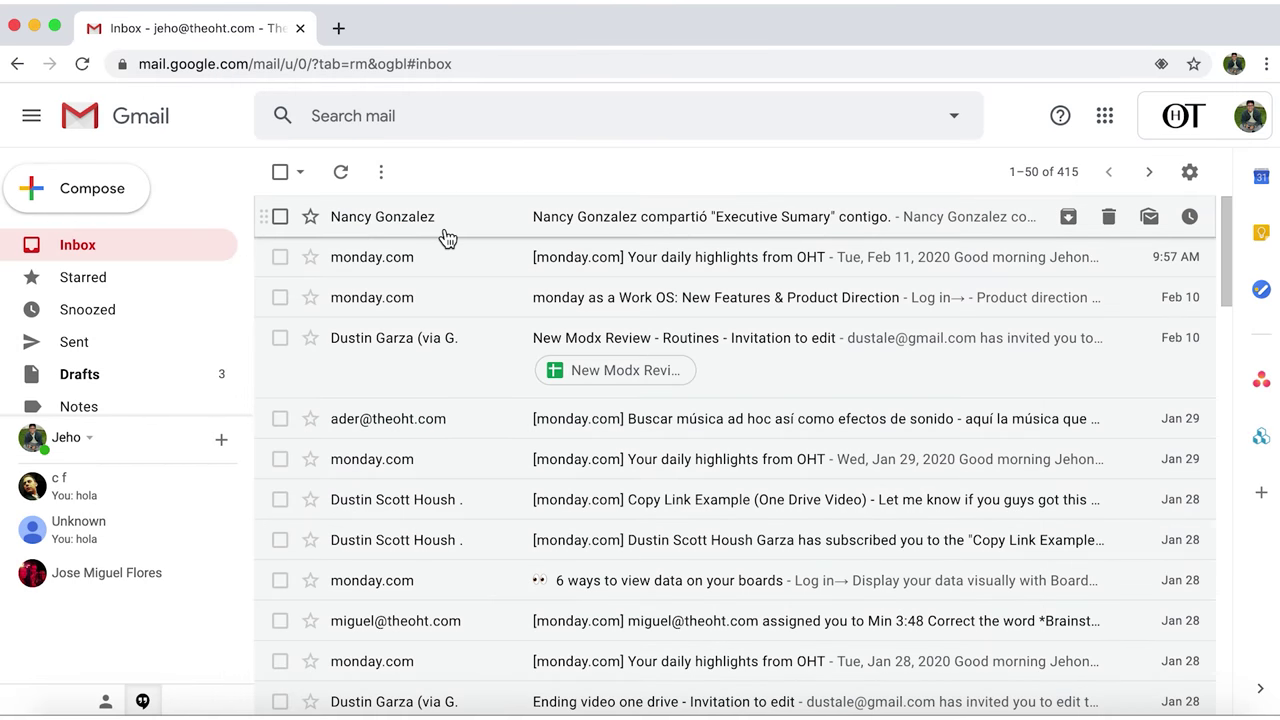
pyautogui.click(447, 238)
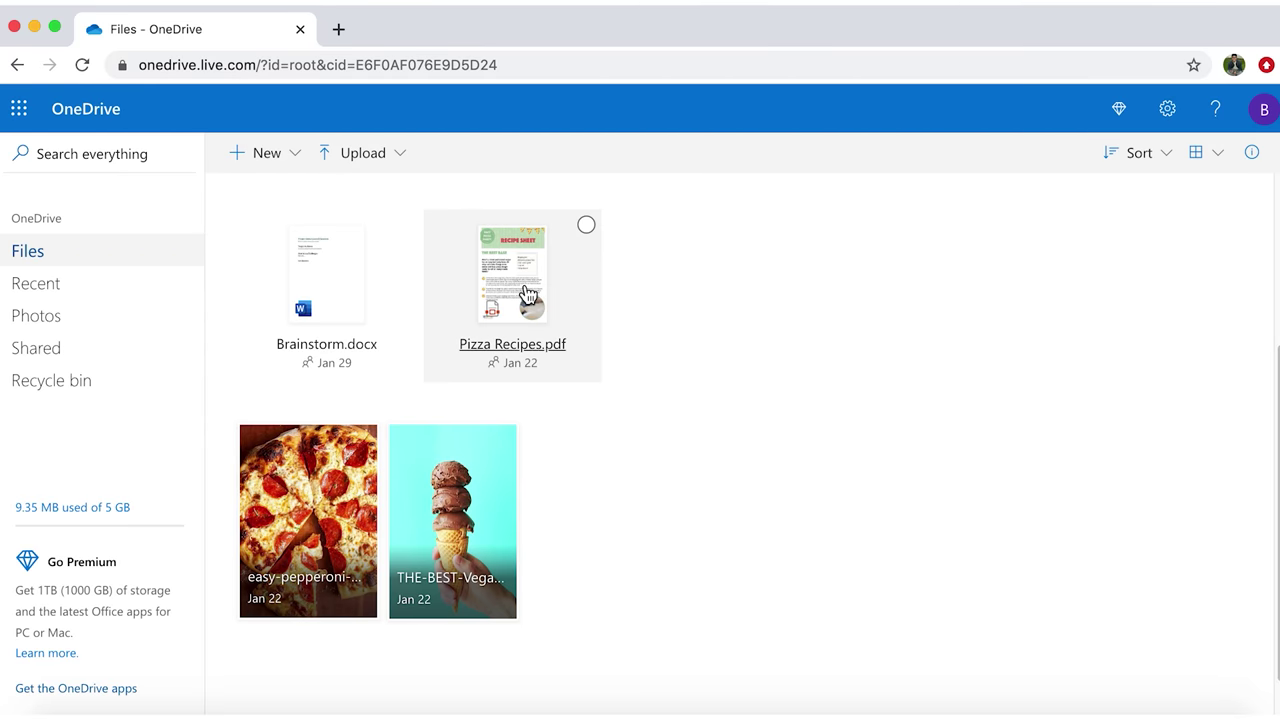
# Open Pizza Recipes.pdf's Share options and expand More to show Facebook, Twitter, LinkedIn and Sina Weibo
pyautogui.click(523, 291)
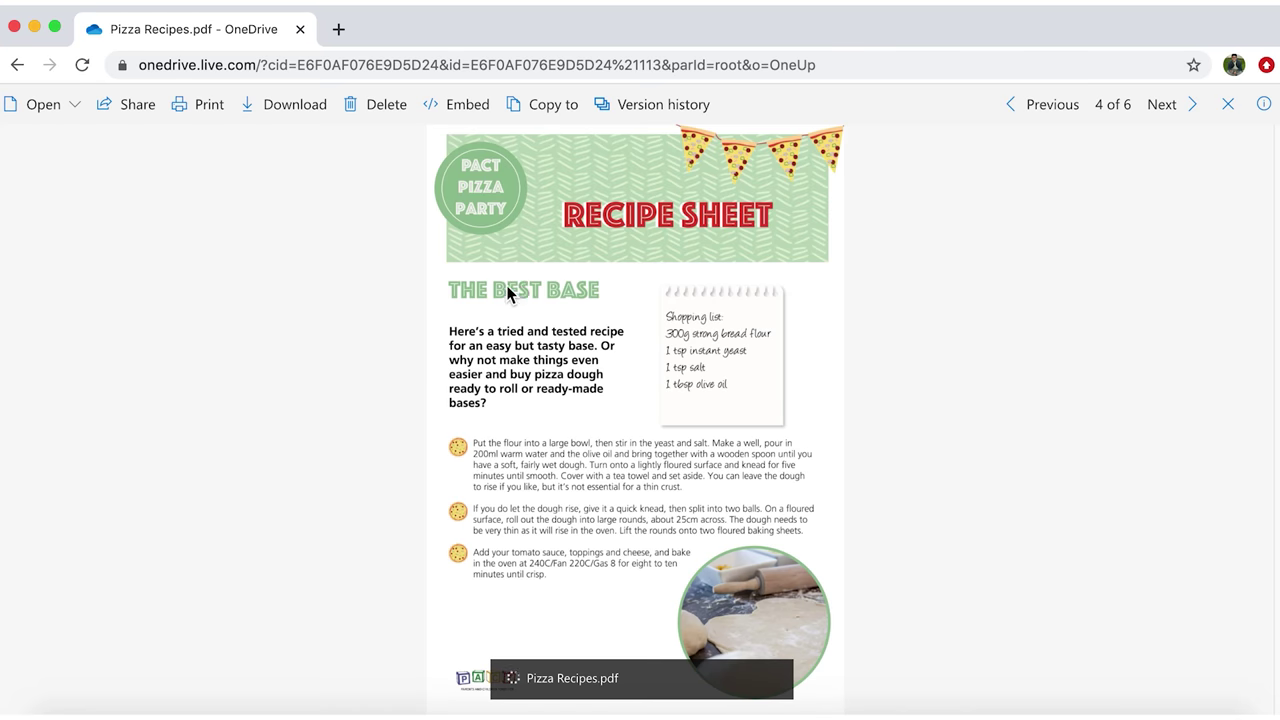
pyautogui.click(136, 114)
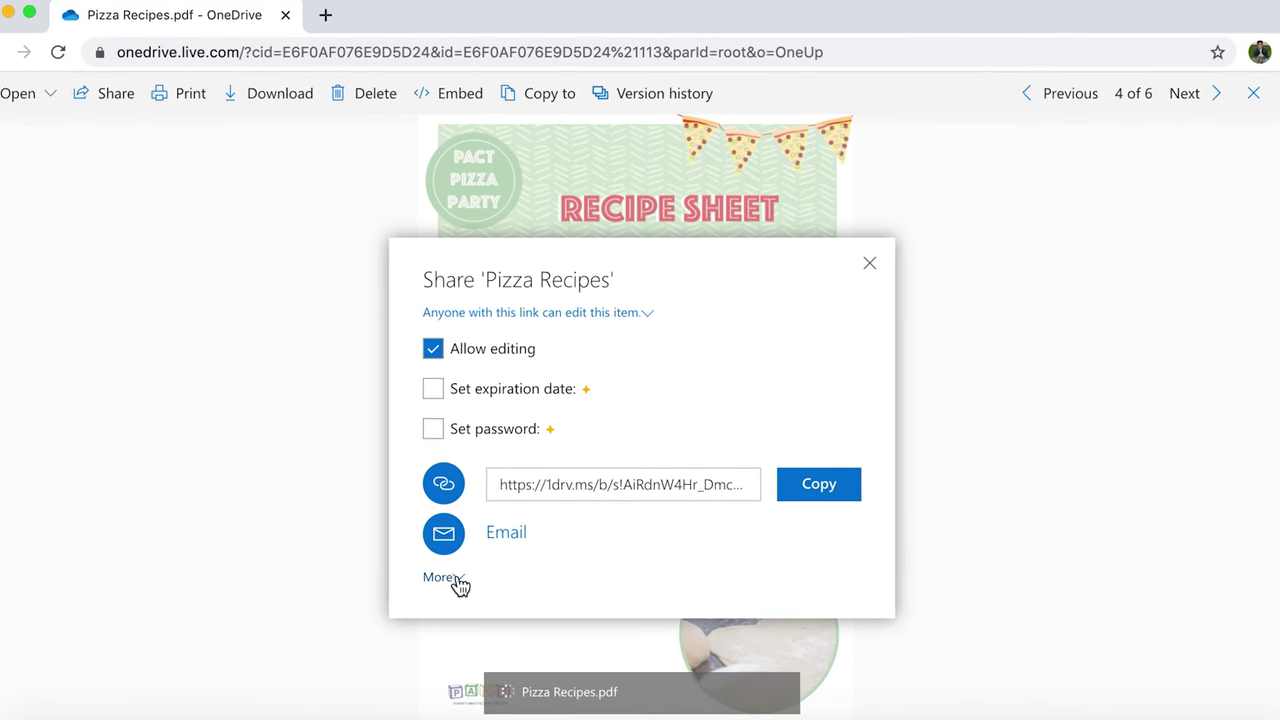
pyautogui.click(449, 567)
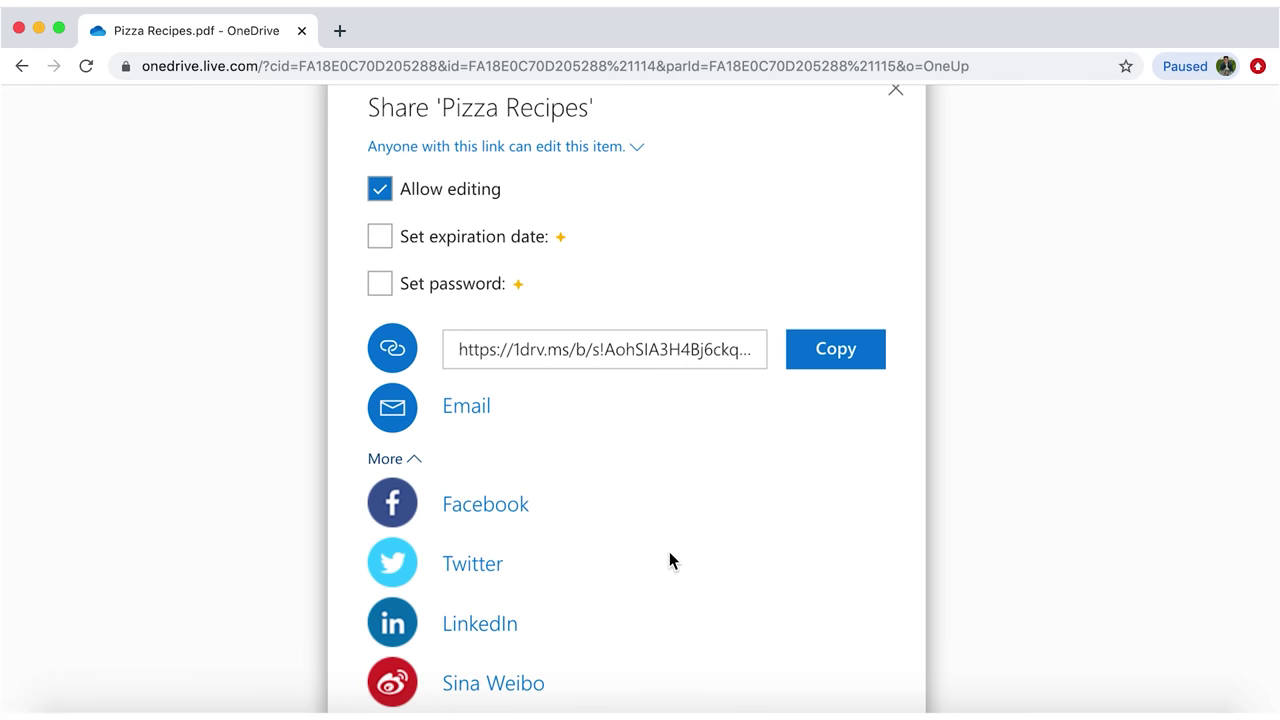
pyautogui.scroll(-2, 669, 551)
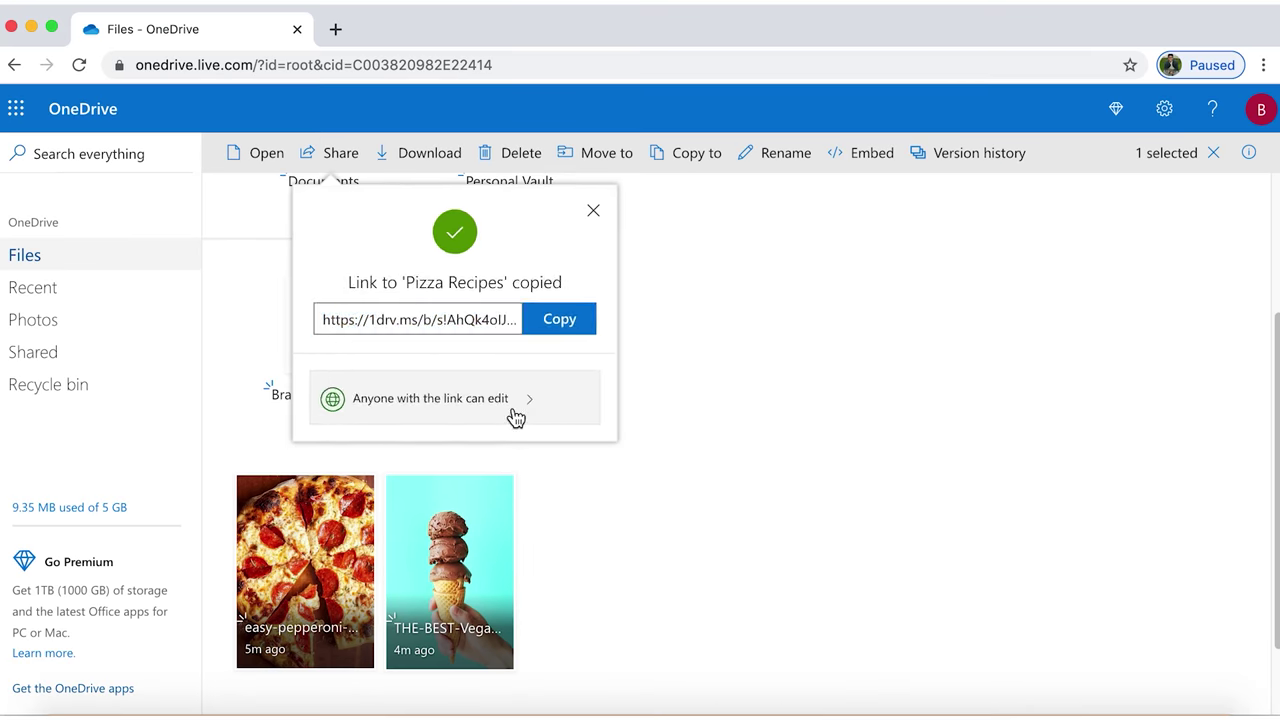
# Keep the Pizza Recipes link as 'Anyone with the link can edit', review expiration and password, and apply
pyautogui.click(515, 417)
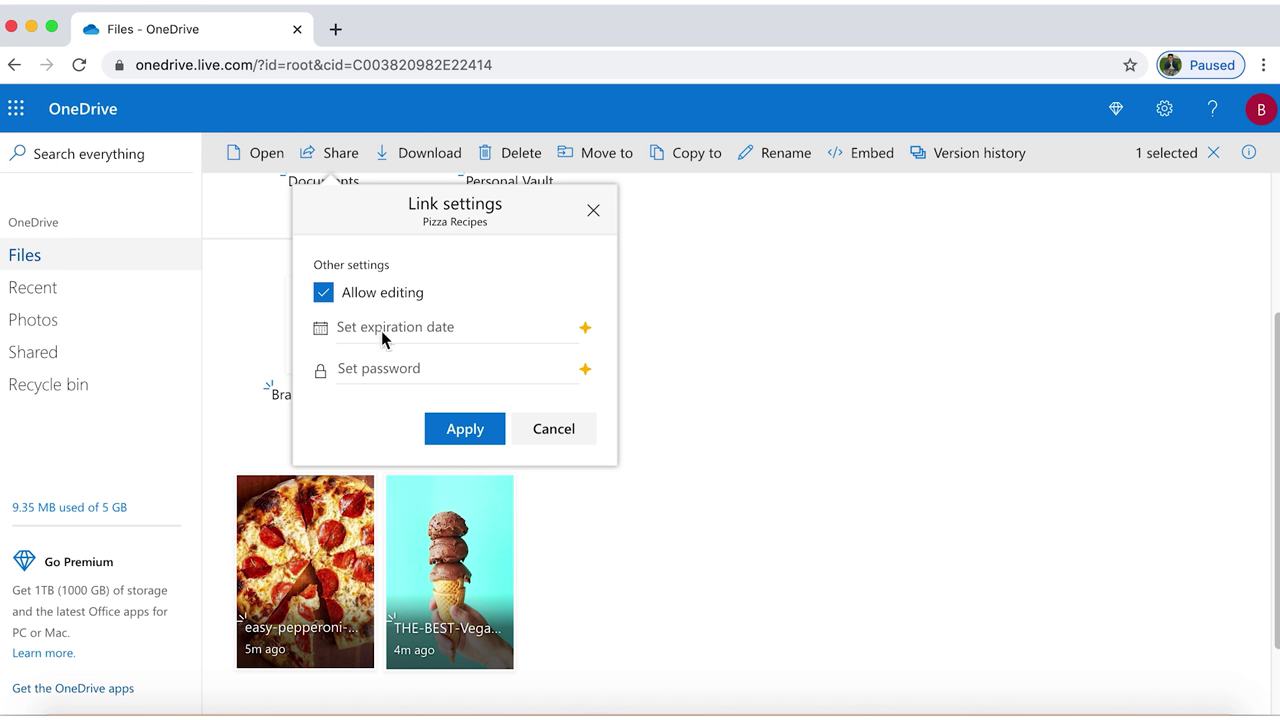
pyautogui.click(323, 292)
pyautogui.press('space')
pyautogui.click(588, 340)
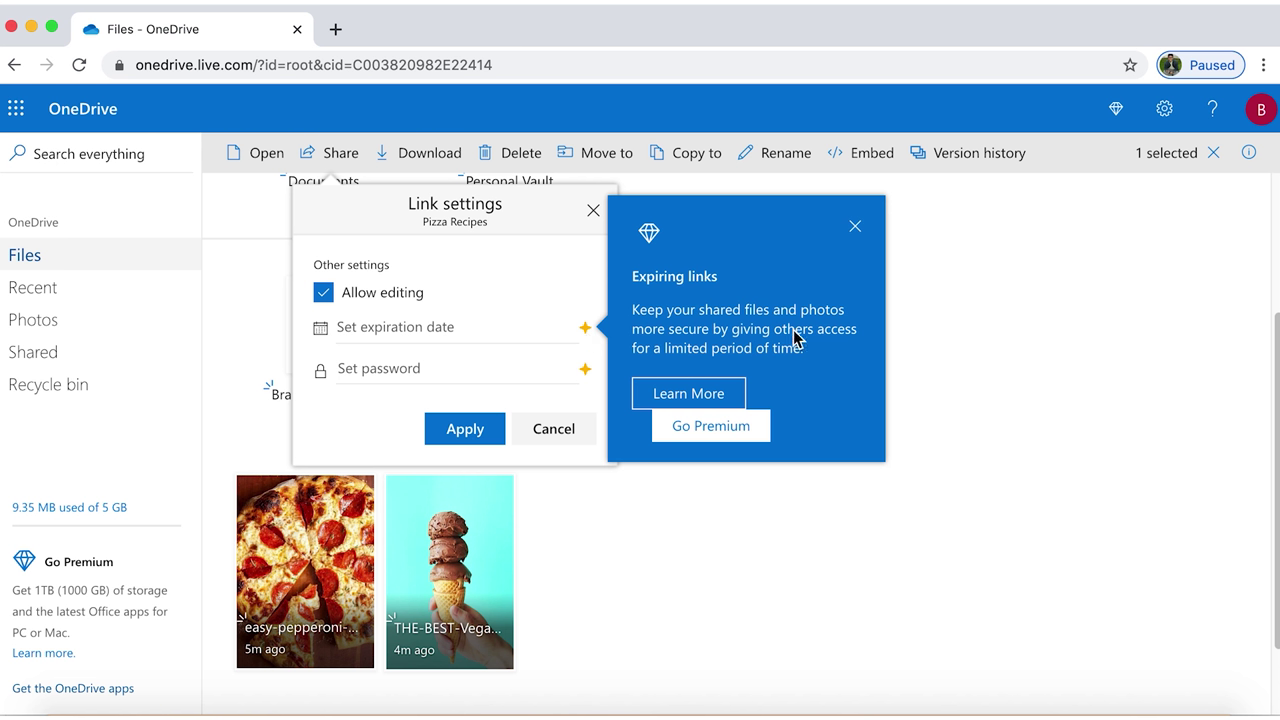
pyautogui.click(534, 370)
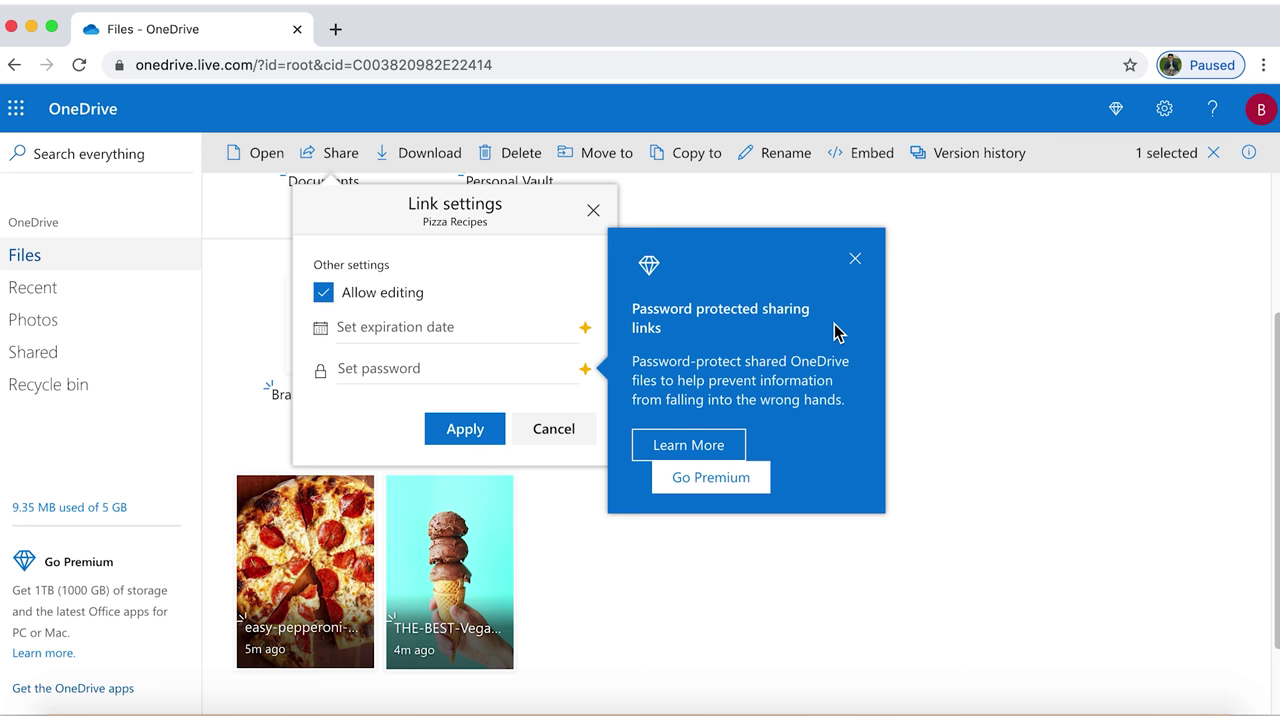
pyautogui.click(472, 432)
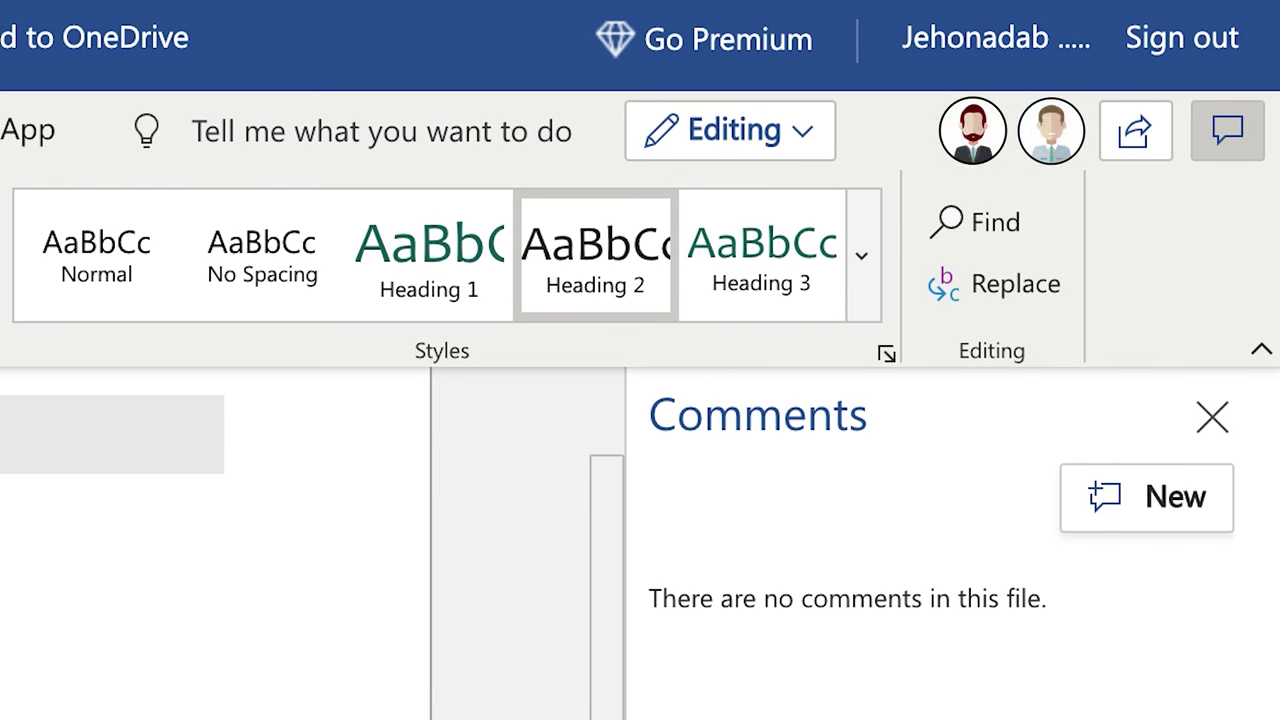
# Replace the Conclusions placeholder line with new text beginning 'We sug'
pyautogui.scroll(-2, 300, 540)
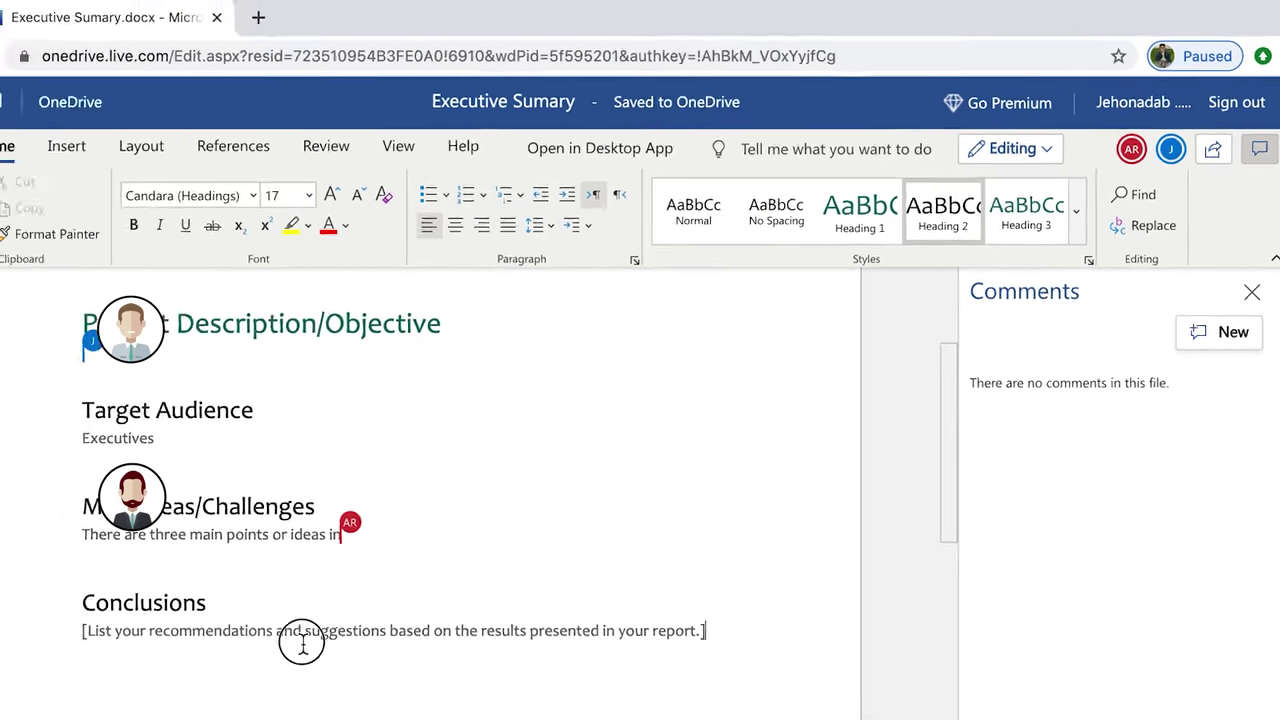
pyautogui.moveTo(756, 597); pyautogui.dragTo(171, 597)
pyautogui.write('We su')
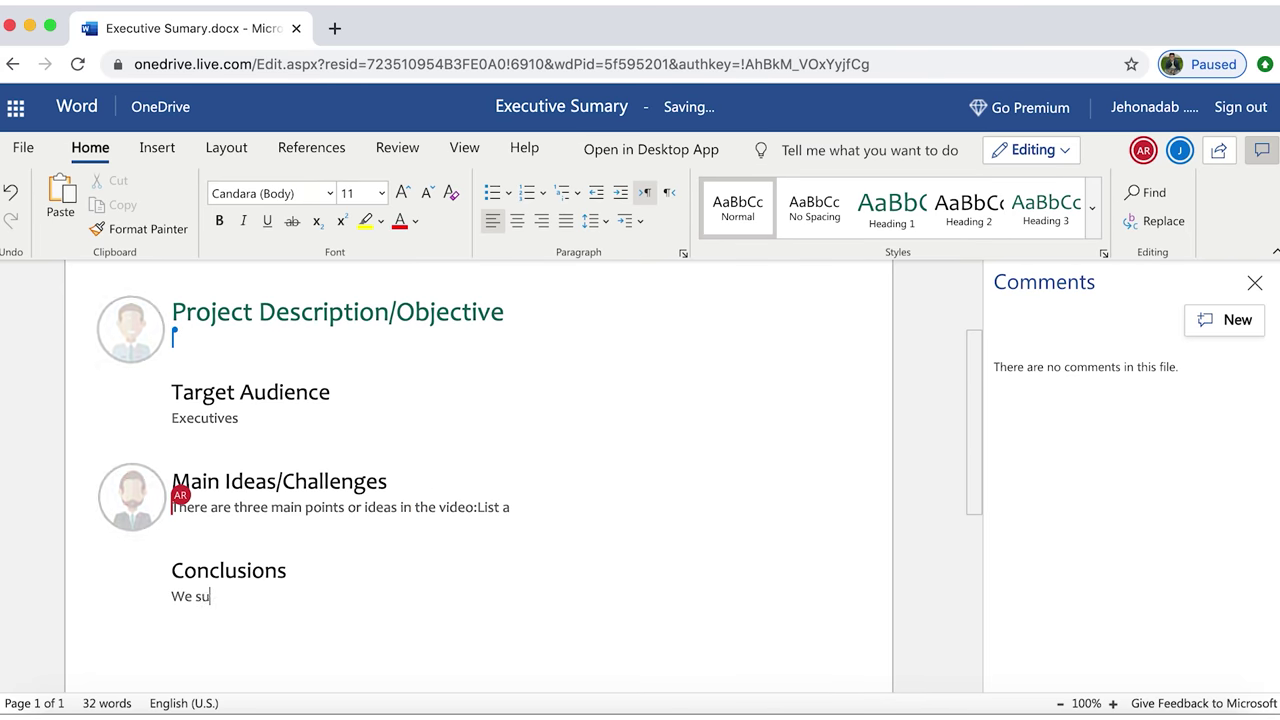
pyautogui.write('g')
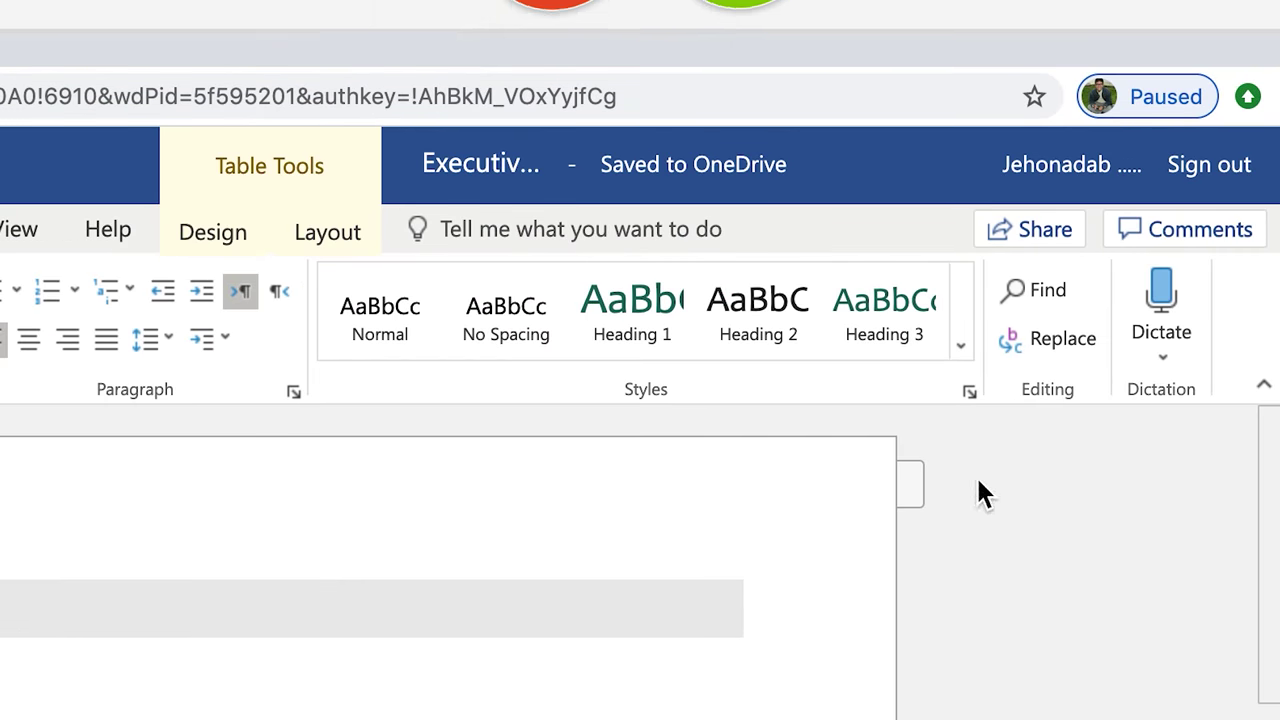
# Show the Comments pane and type 'Thanks' as a reply on the 'gonna' to 'going to' thread
pyautogui.click(1236, 240)
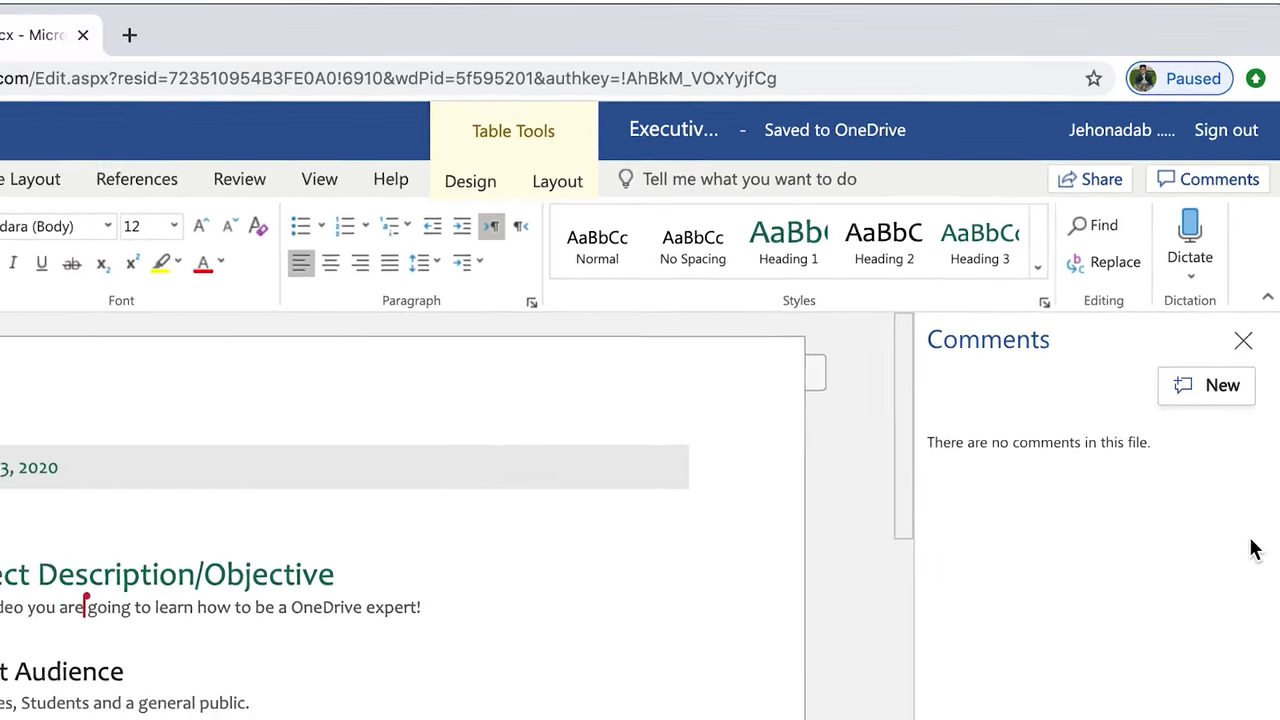
pyautogui.click(1172, 513)
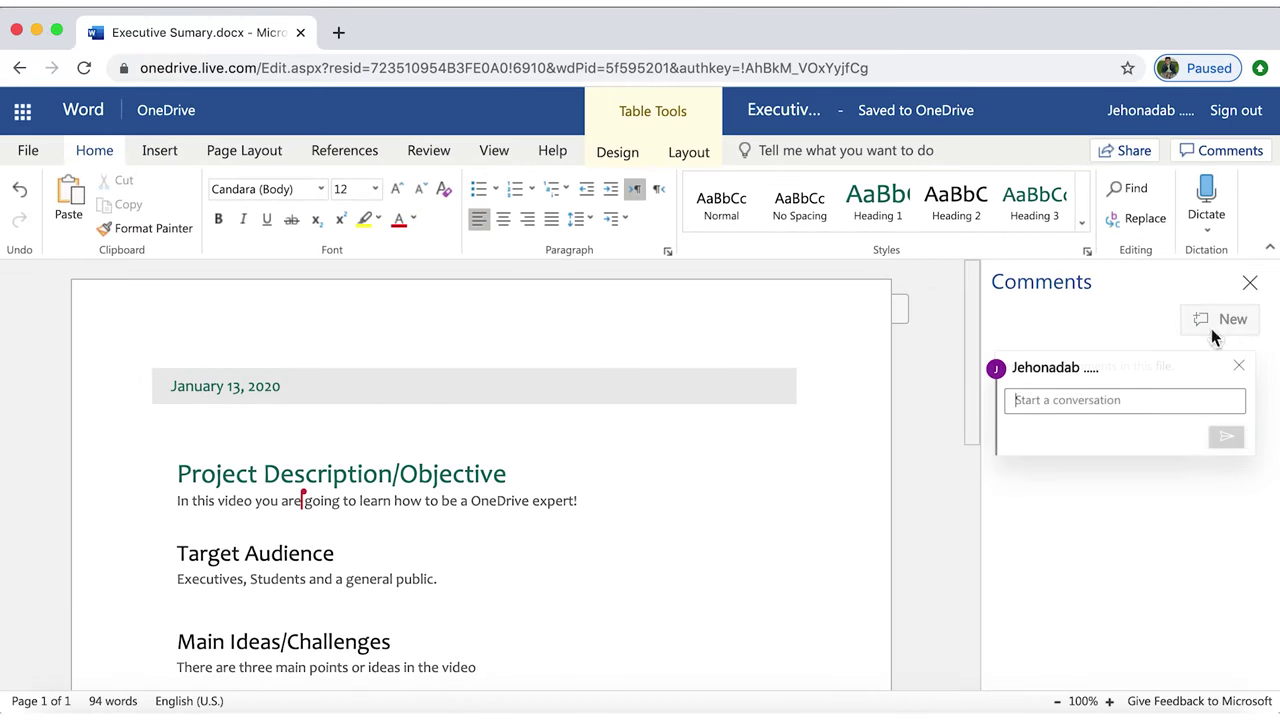
pyautogui.write('Hey g')
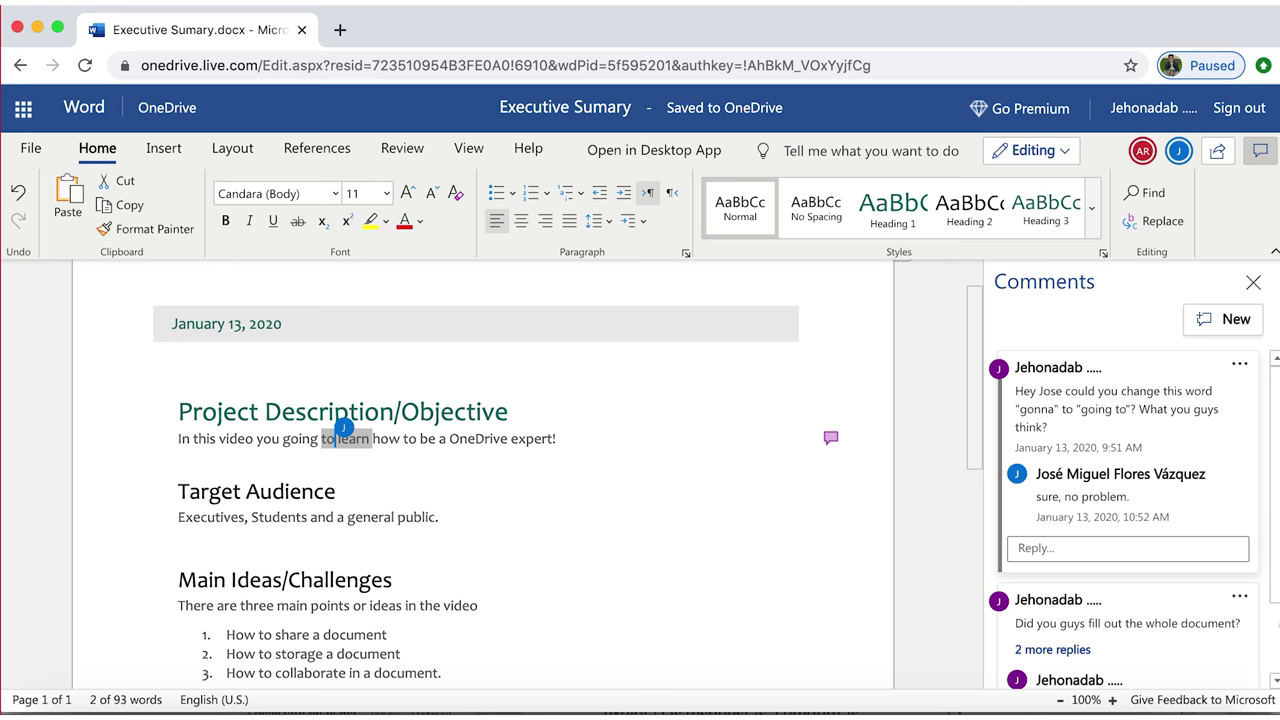
pyautogui.click(1089, 546)
pyautogui.write('Thanks!')
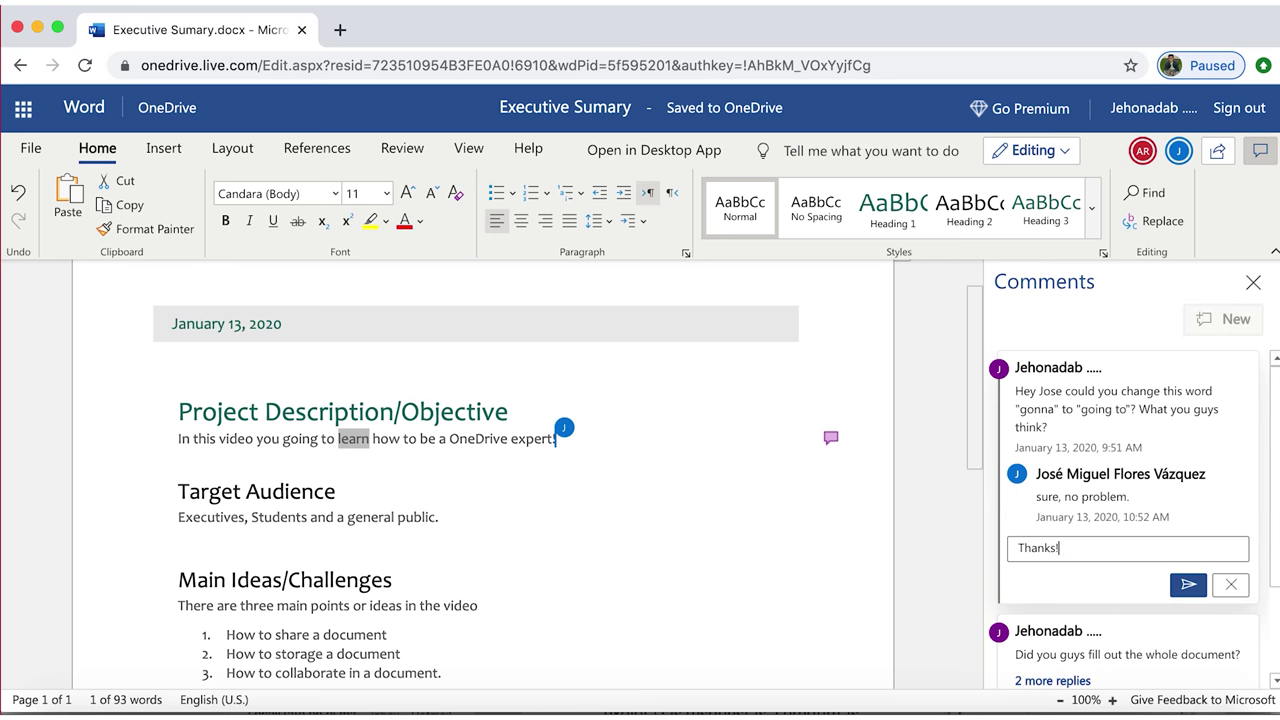